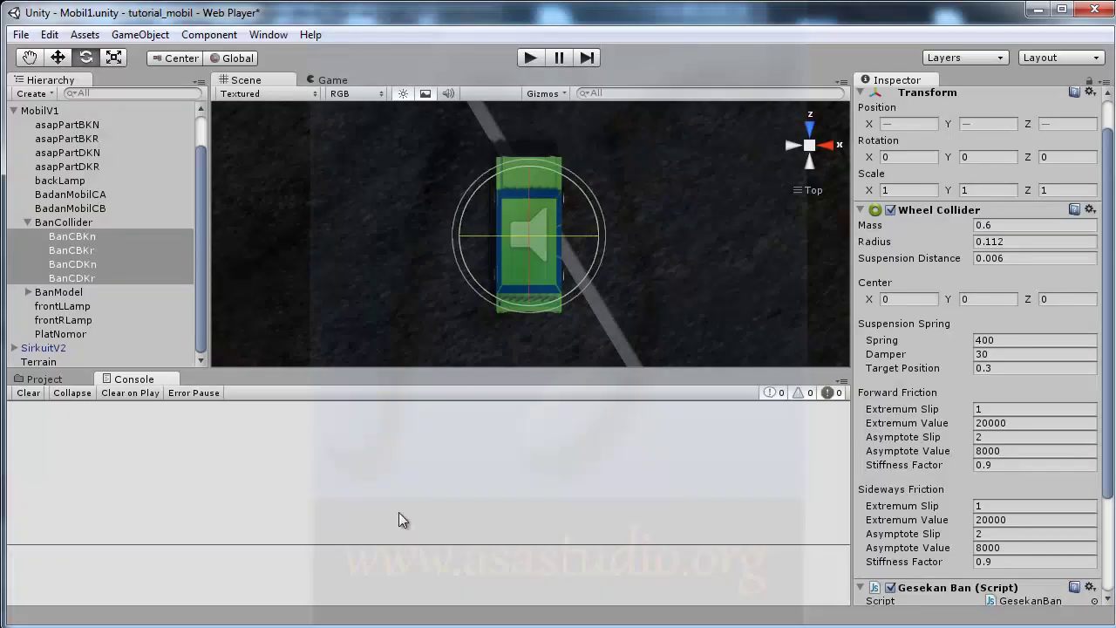
# Run the game, drive the green car around the circuit up to 147 KM/H, then stop play
pyautogui.click(531, 57)
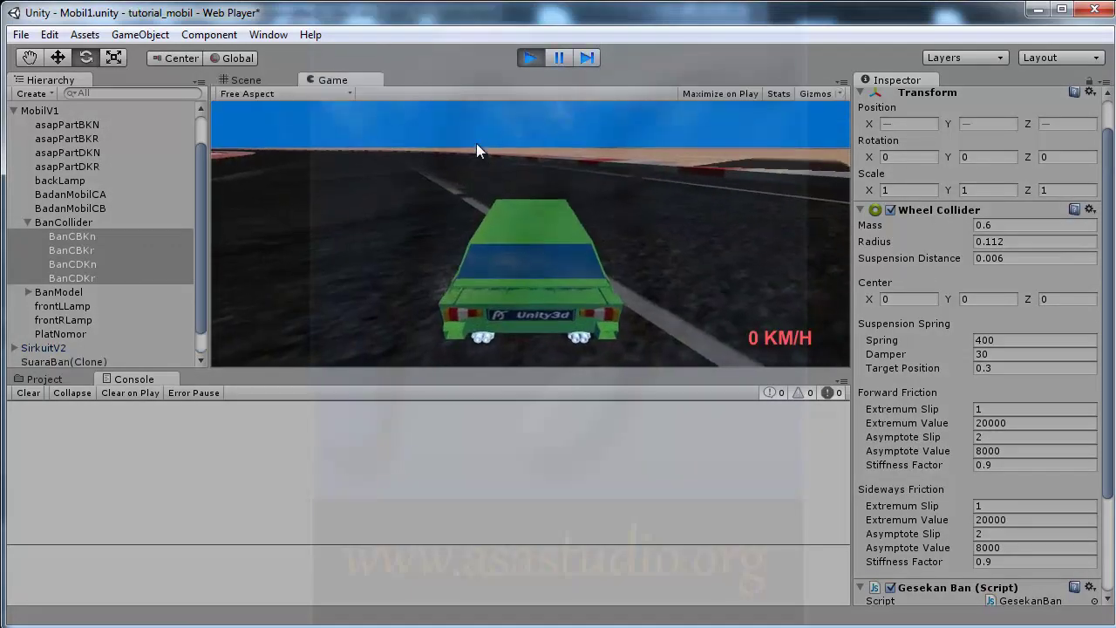
pyautogui.press('Up')
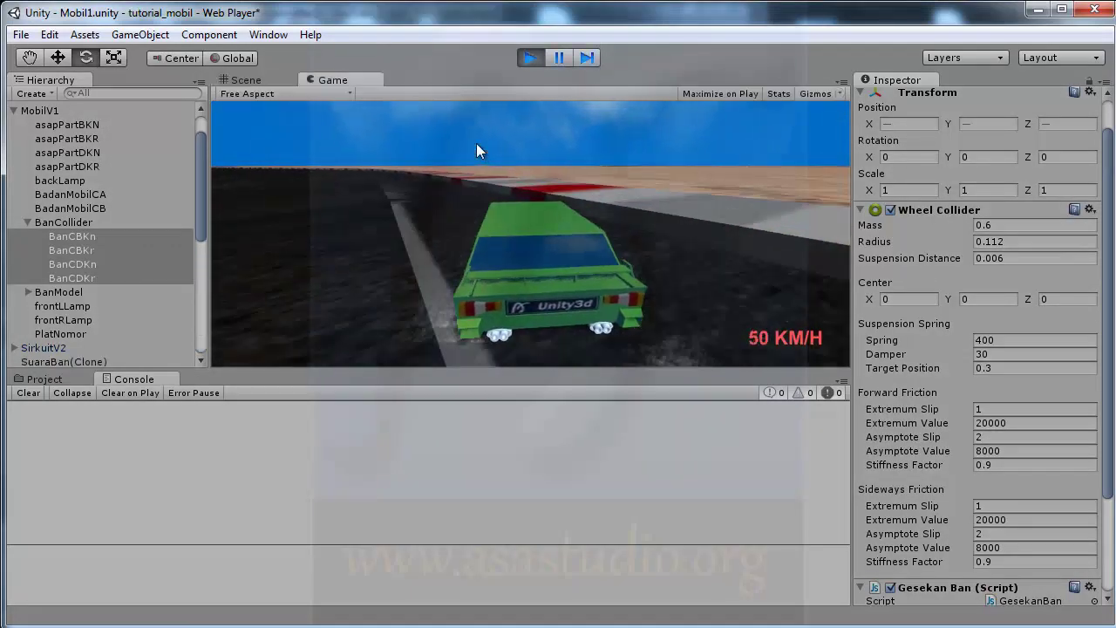
pyautogui.press('Down')
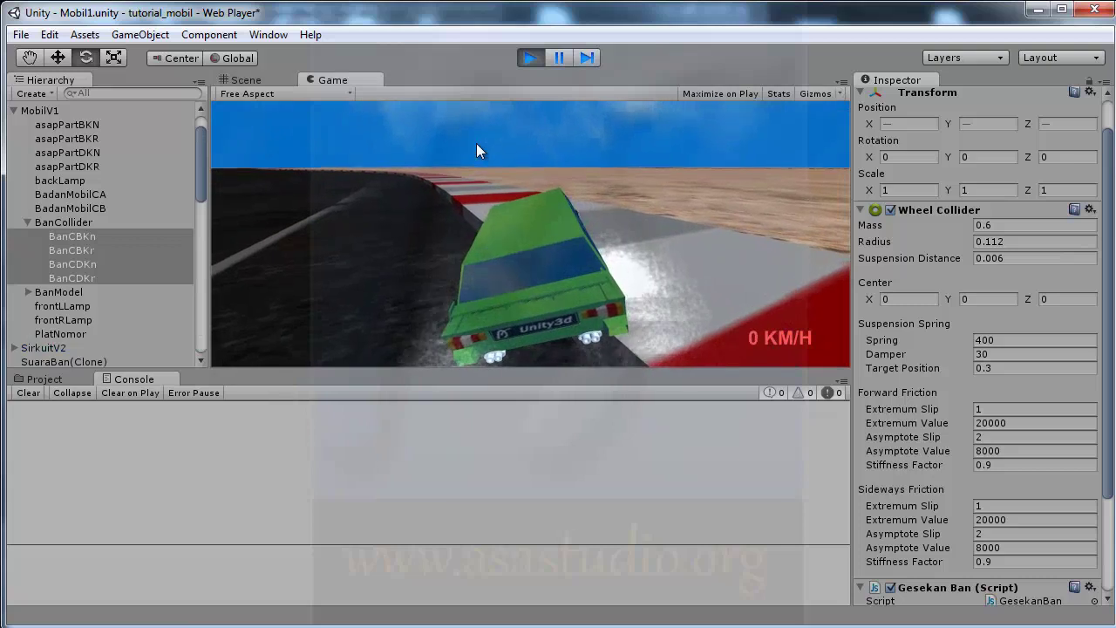
pyautogui.press('Down')
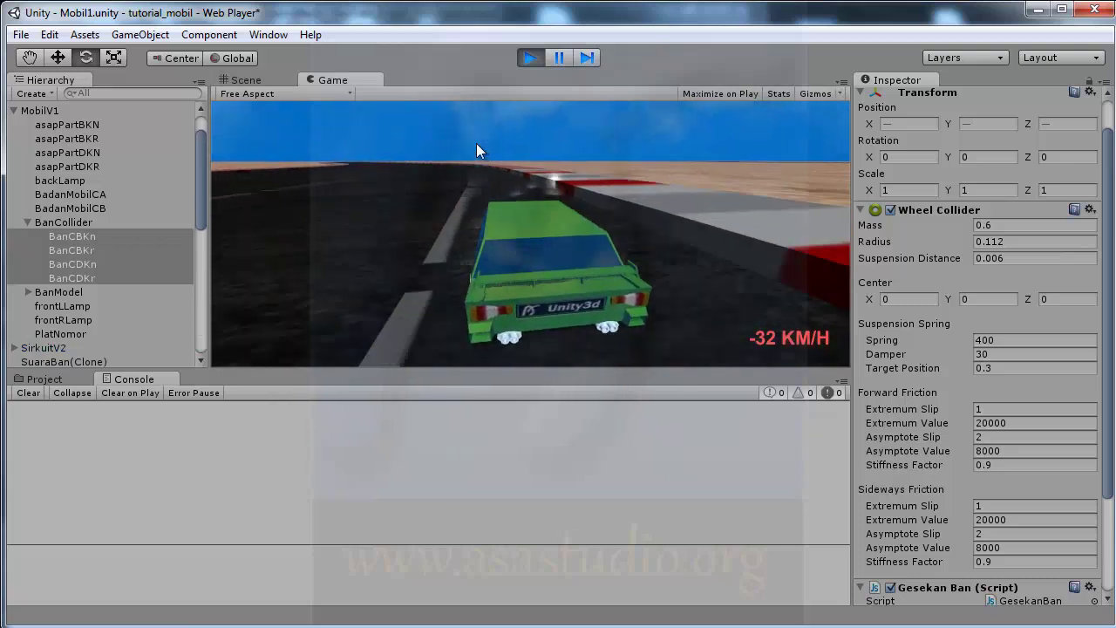
pyautogui.press('Up')
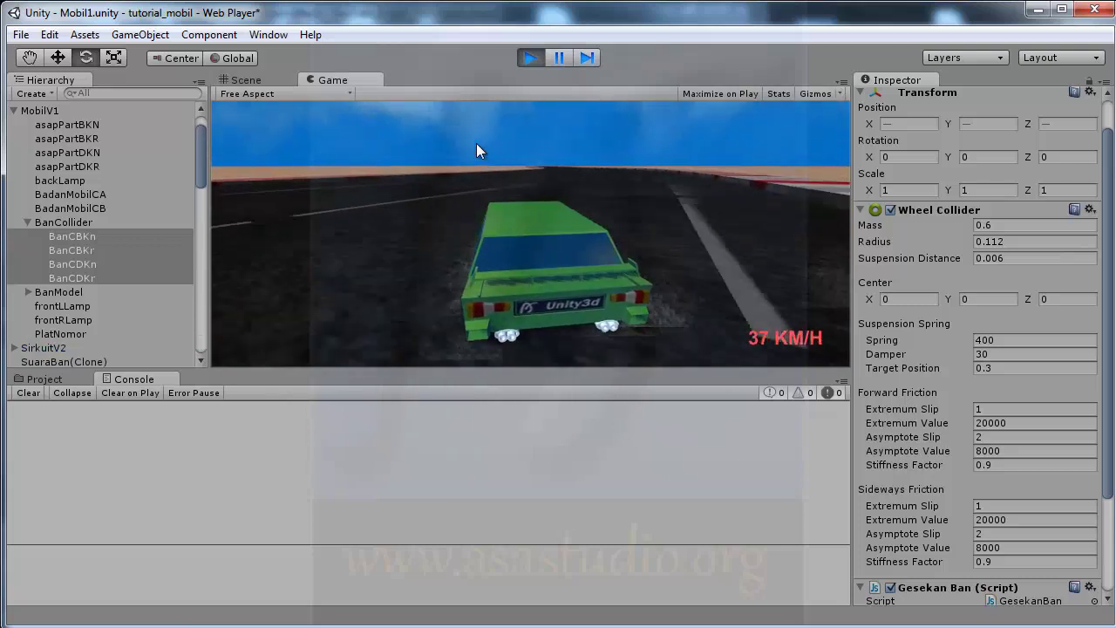
pyautogui.press('Right')
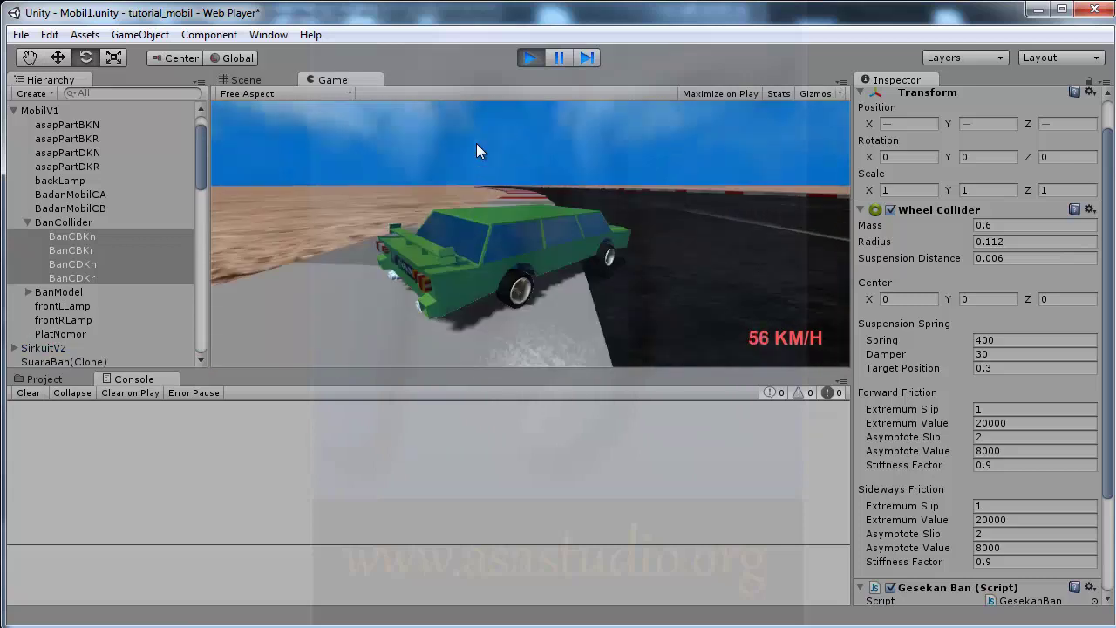
pyautogui.press('Up')
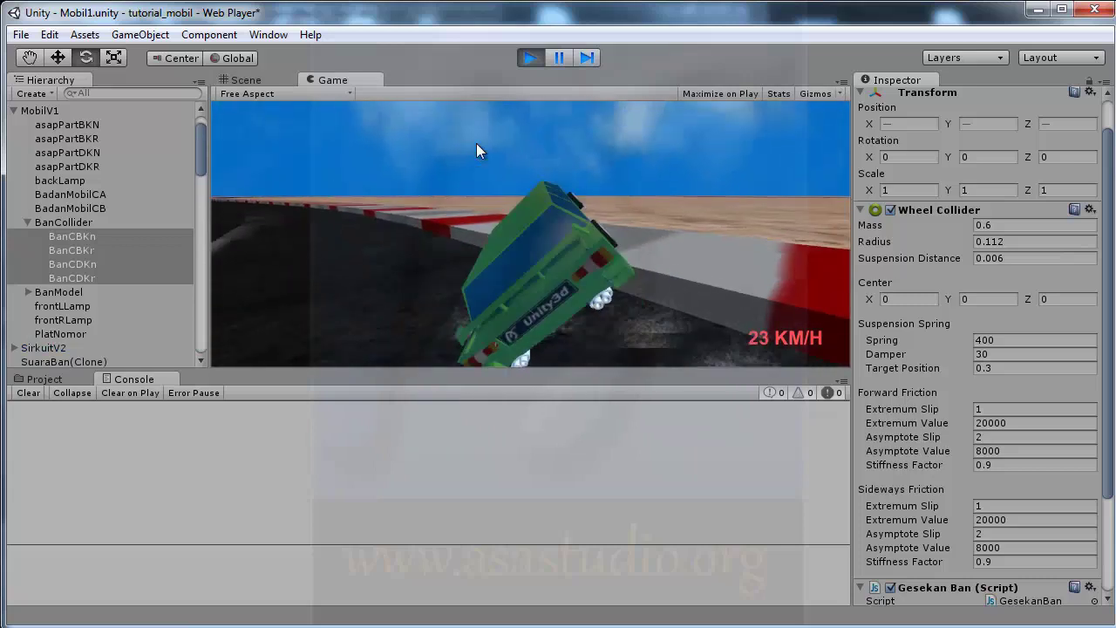
pyautogui.press('Down')
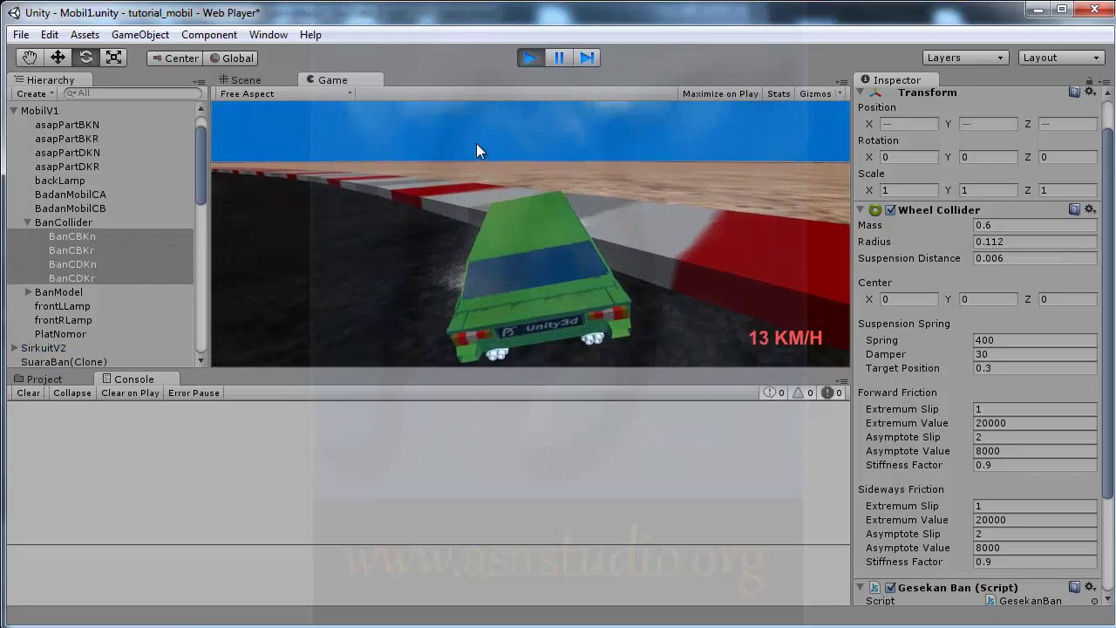
pyautogui.press('Up')
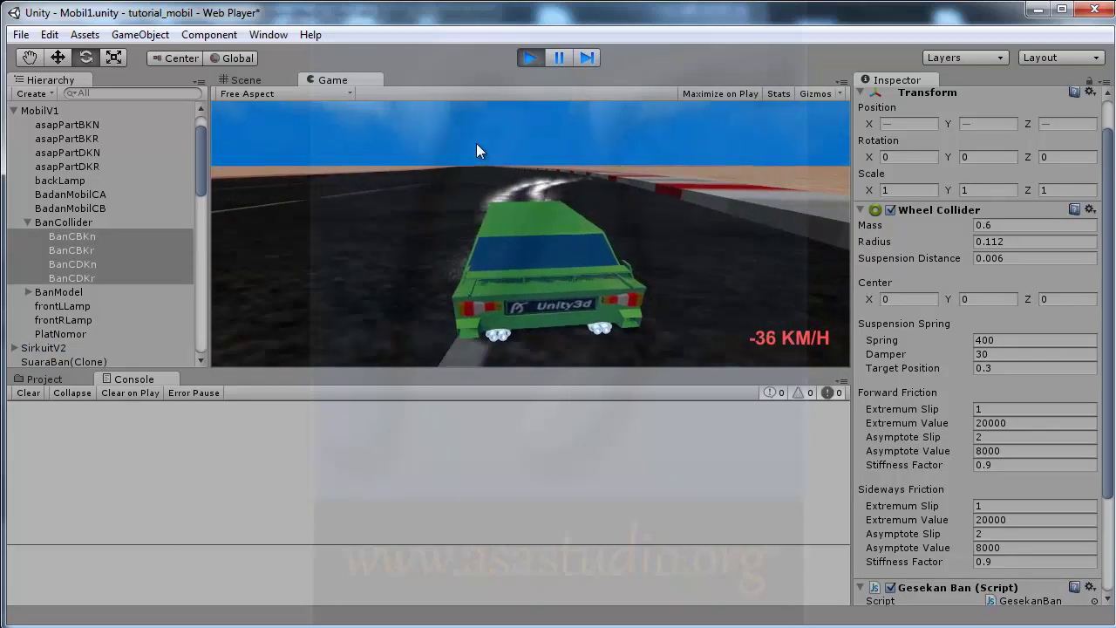
pyautogui.press('Up')
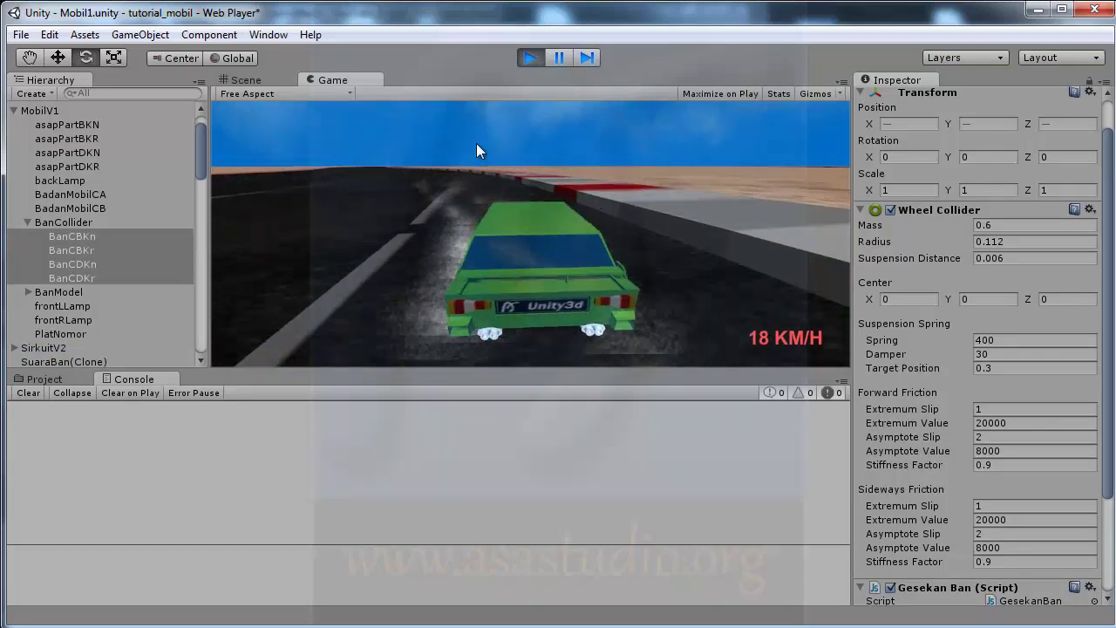
pyautogui.press('Up')
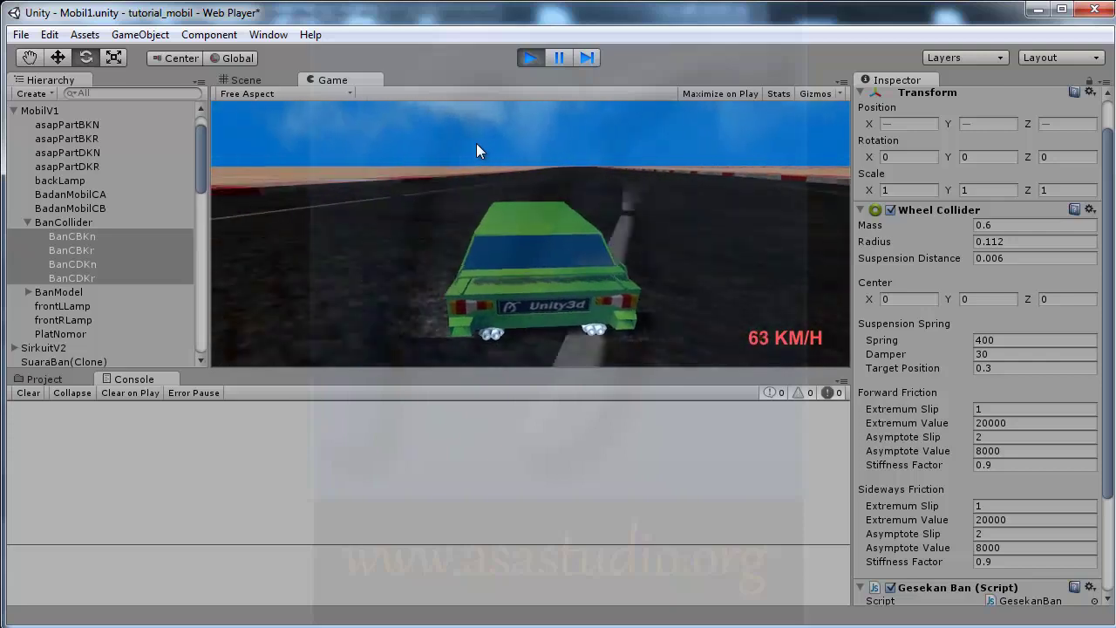
pyautogui.press('Up')
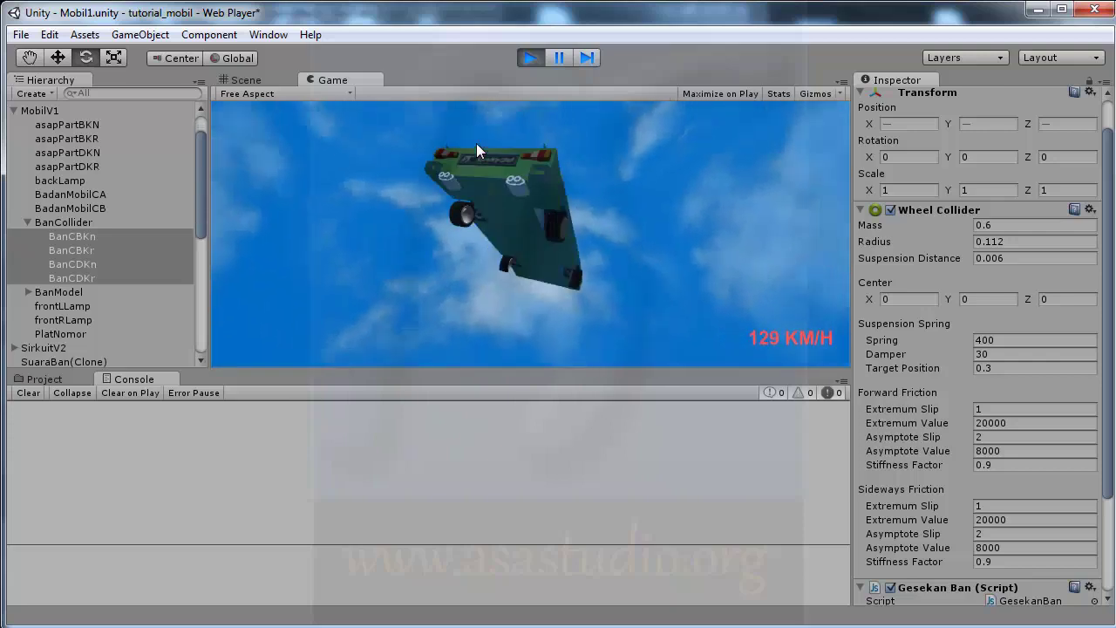
pyautogui.press('Up')
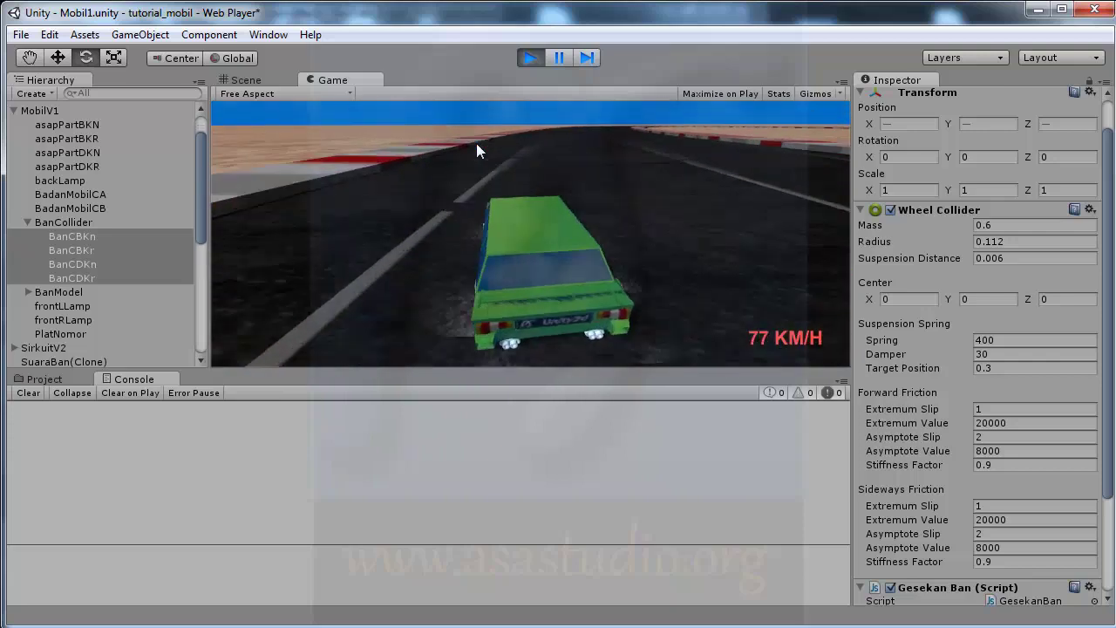
pyautogui.press('Up')
pyautogui.press('Left')
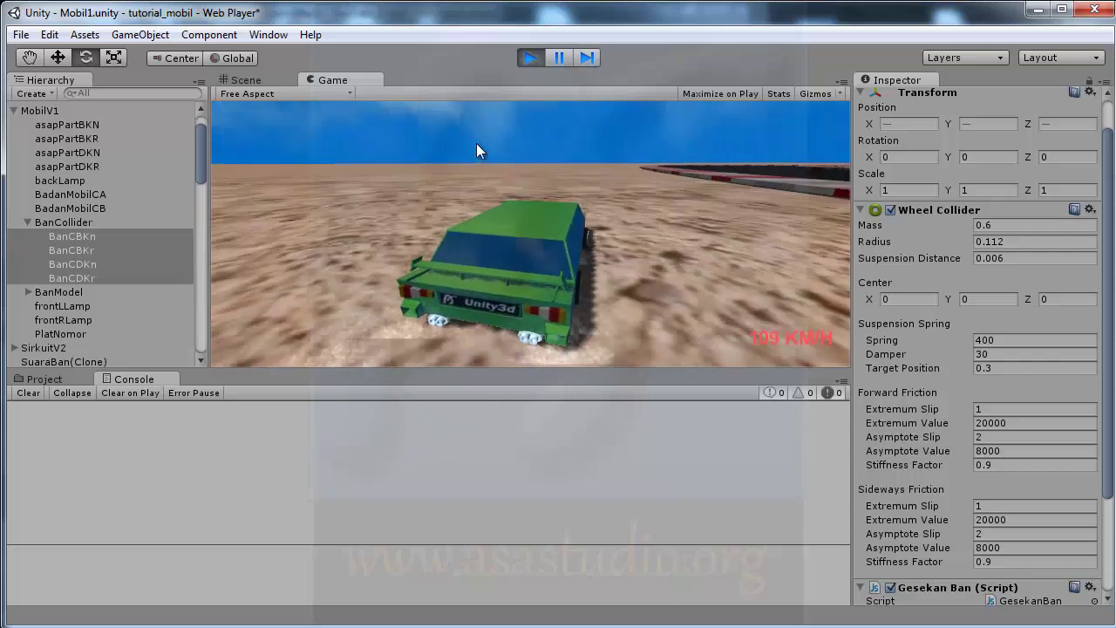
pyautogui.press('Right')
pyautogui.press('Up')
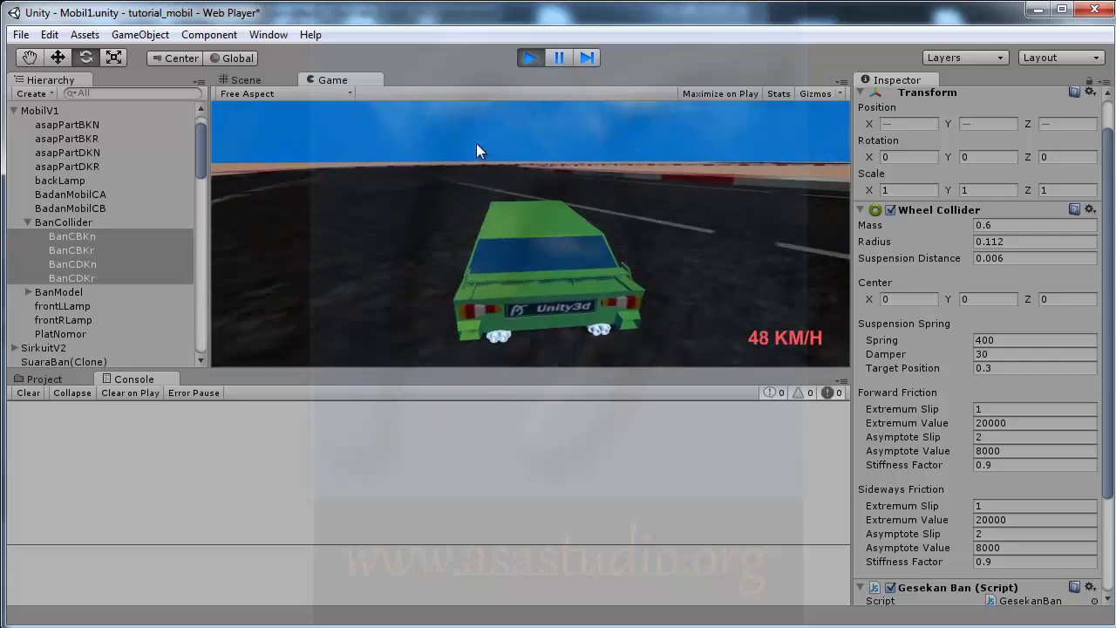
pyautogui.press('Up')
pyautogui.press('Left')
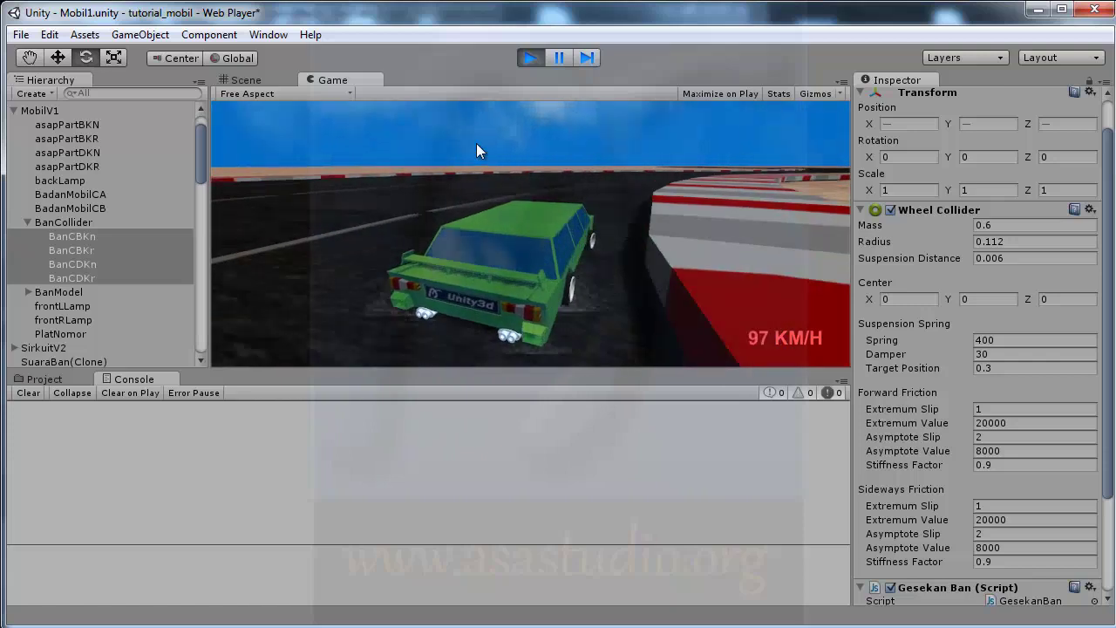
pyautogui.press('Up')
pyautogui.press('Right')
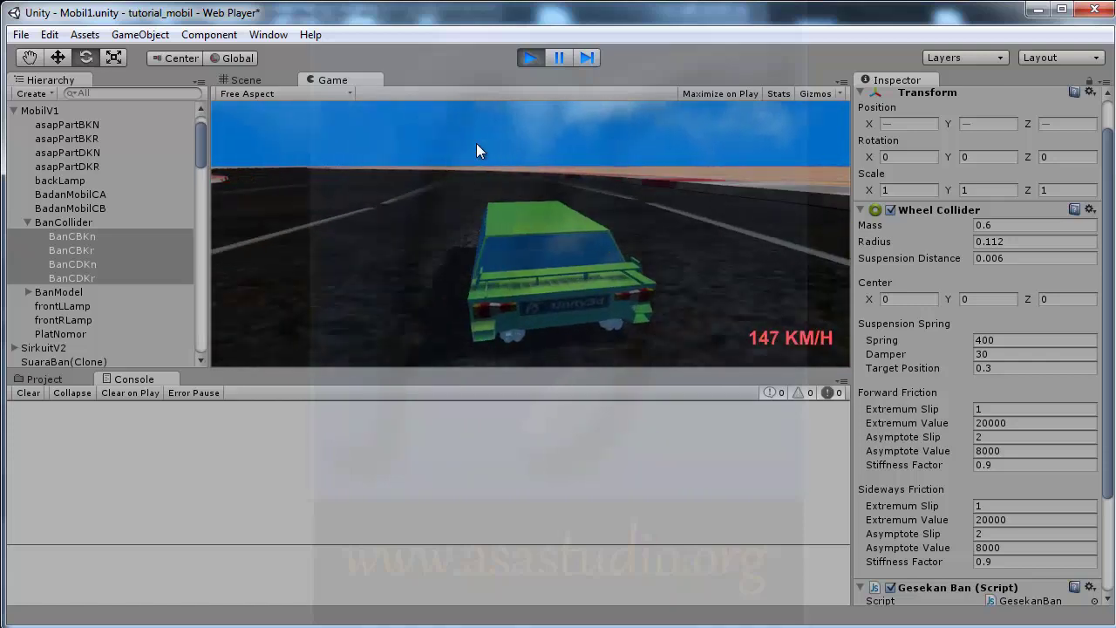
pyautogui.press('Left')
pyautogui.press('Down')
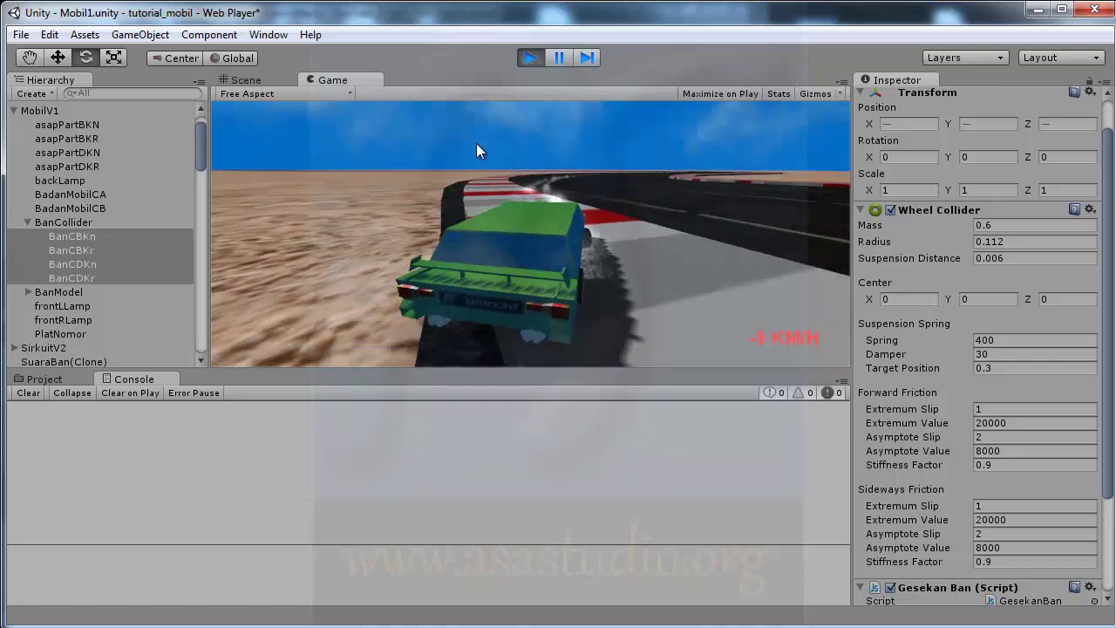
pyautogui.press('Up')
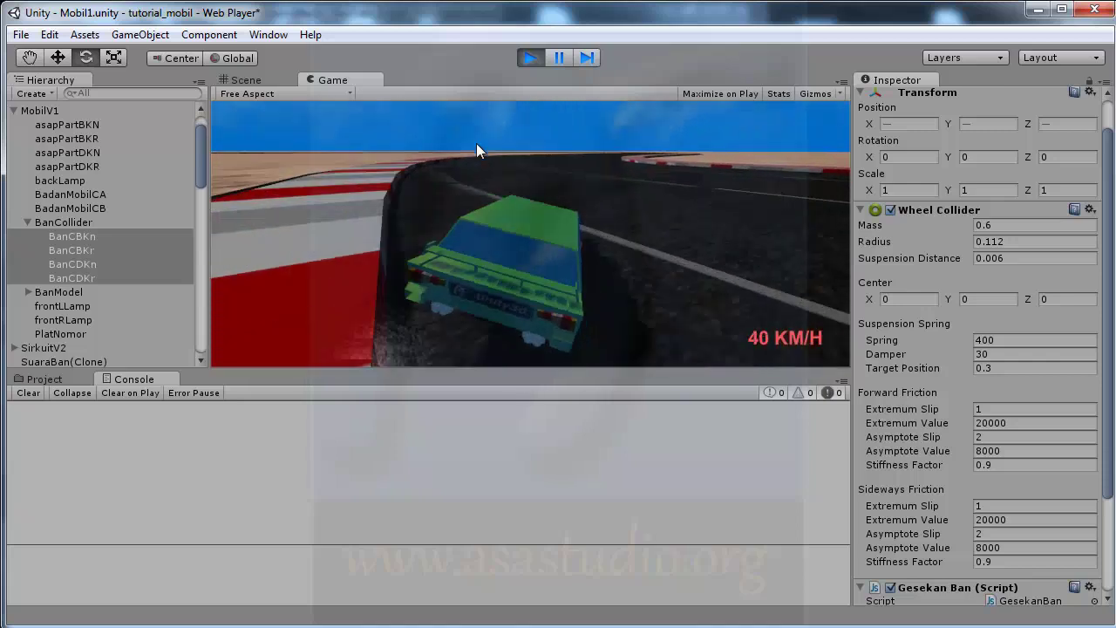
pyautogui.press('Up')
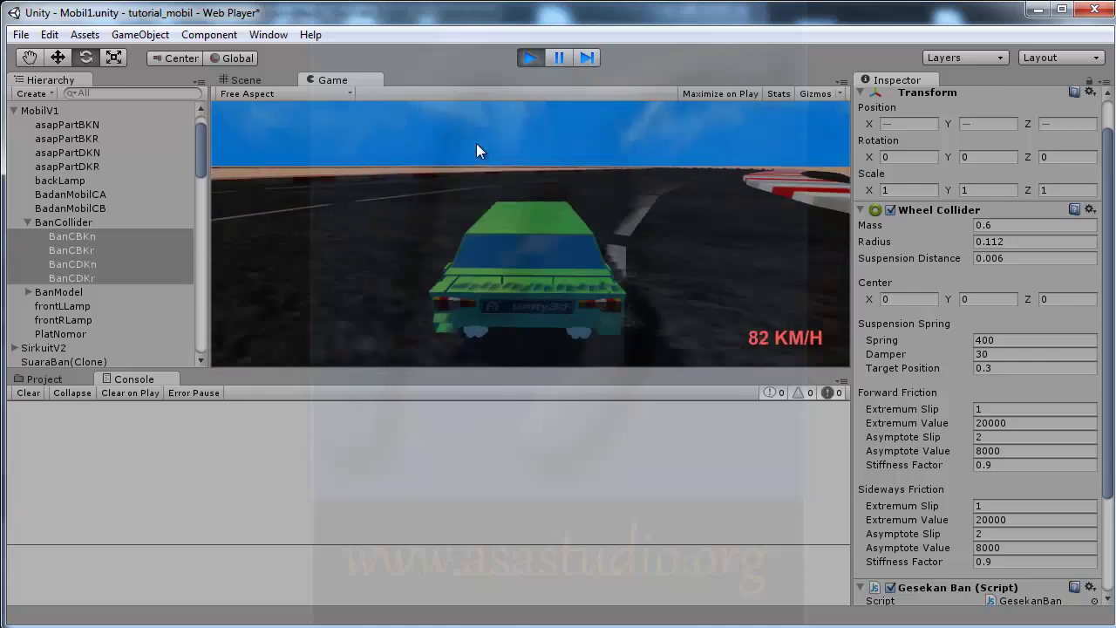
pyautogui.press('Left')
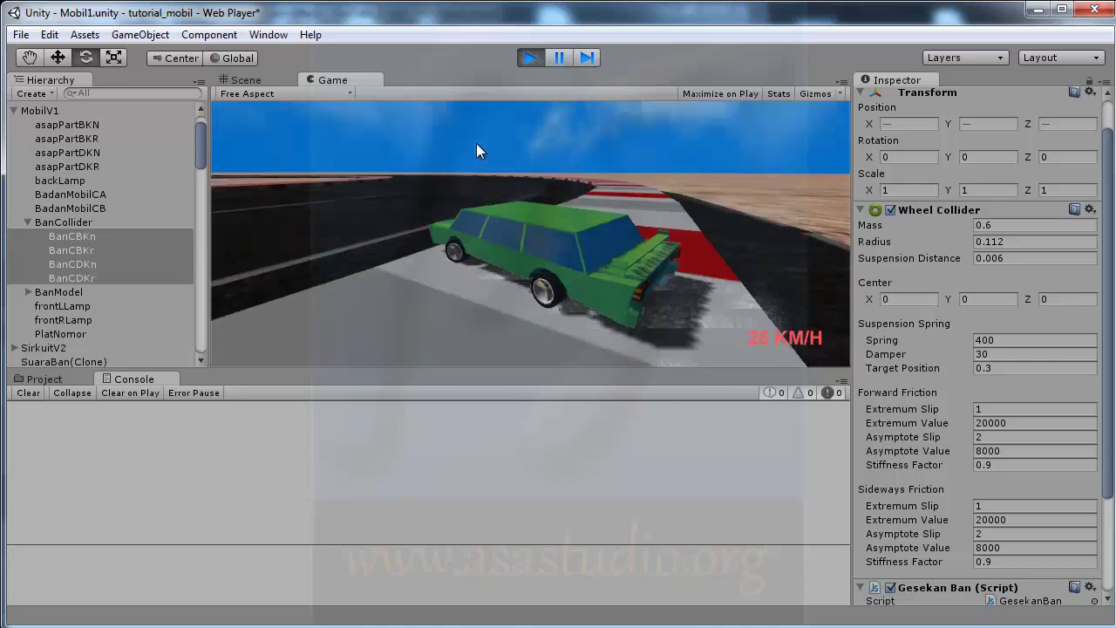
pyautogui.press('Up')
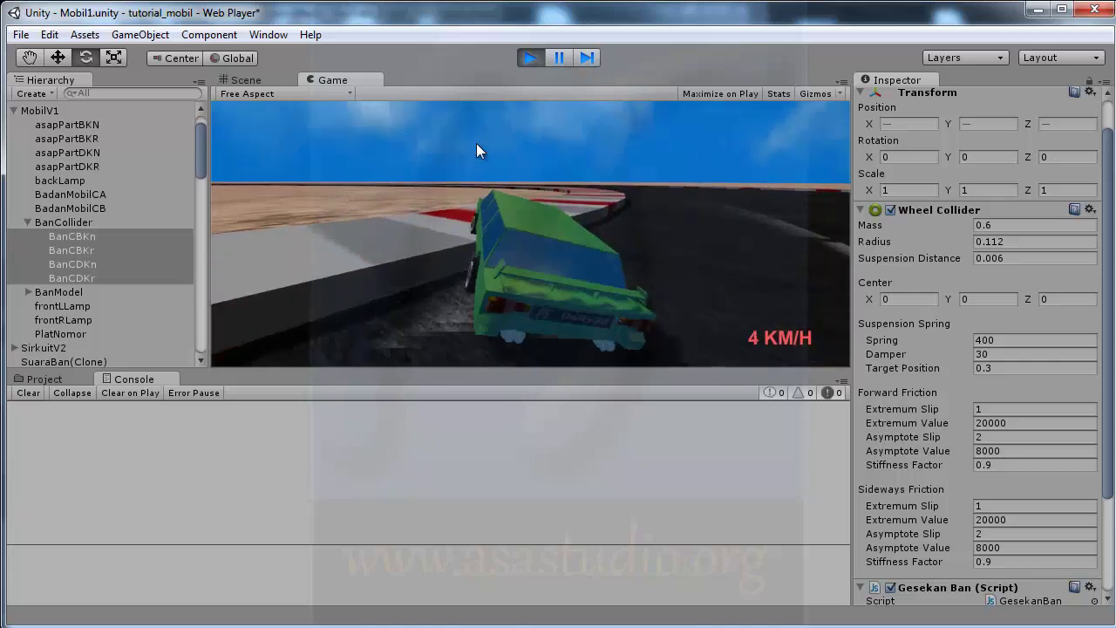
pyautogui.press('Down')
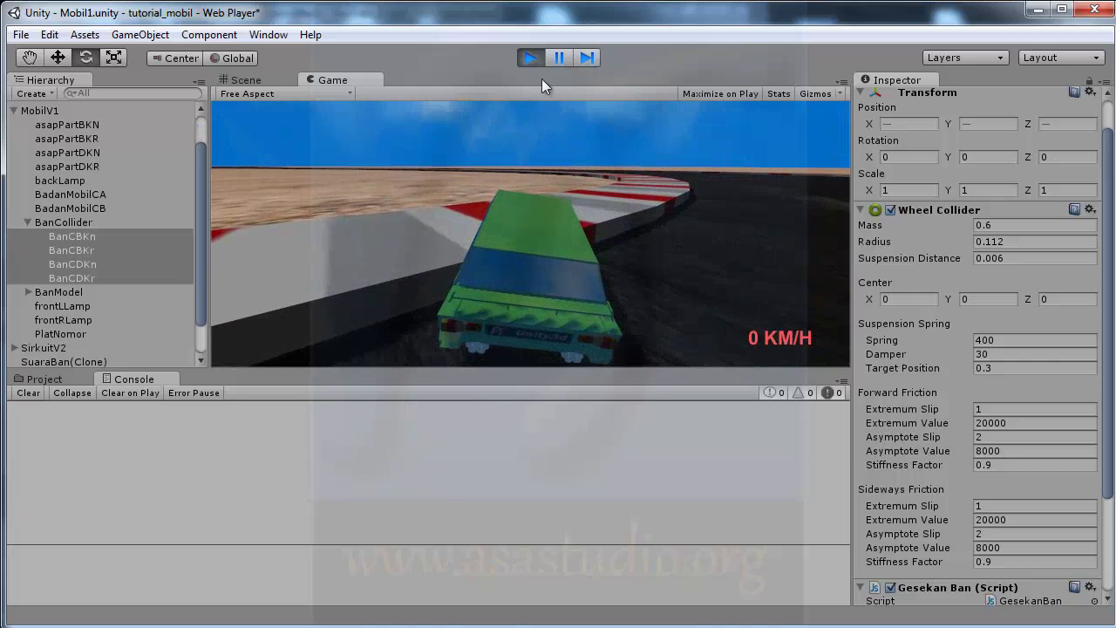
pyautogui.click(529, 58)
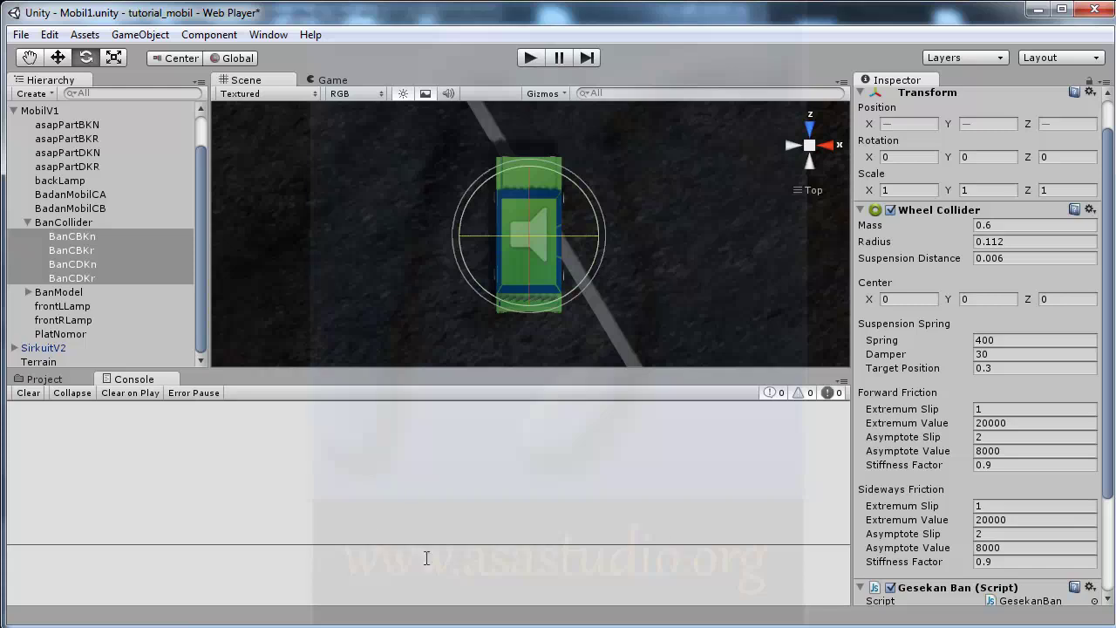
# Wrap lines 5–8 of OnCollisionEnter in SuaraTabrakan.js in a /* … */ block comment
pyautogui.hotkey('alt', 'Tab')
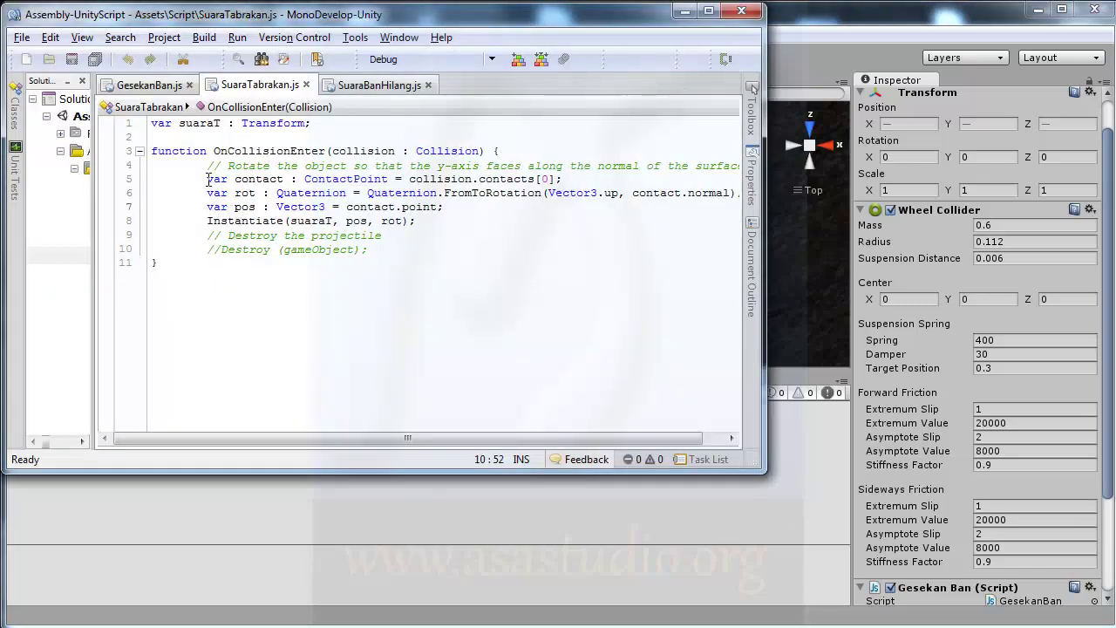
pyautogui.moveTo(208, 179); pyautogui.dragTo(450, 220)
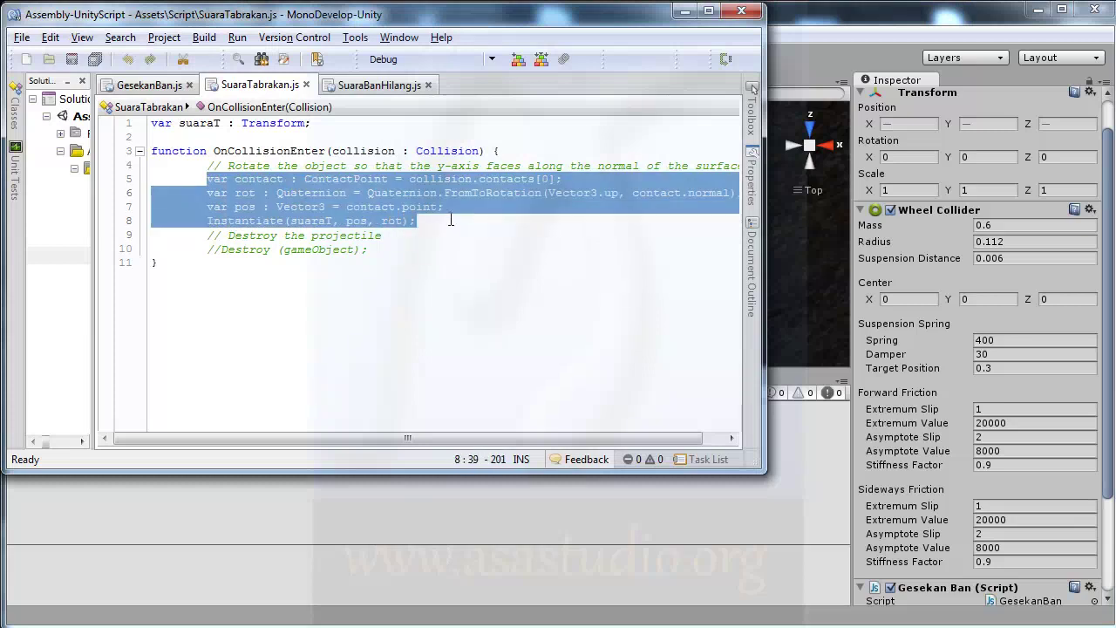
pyautogui.click(208, 181)
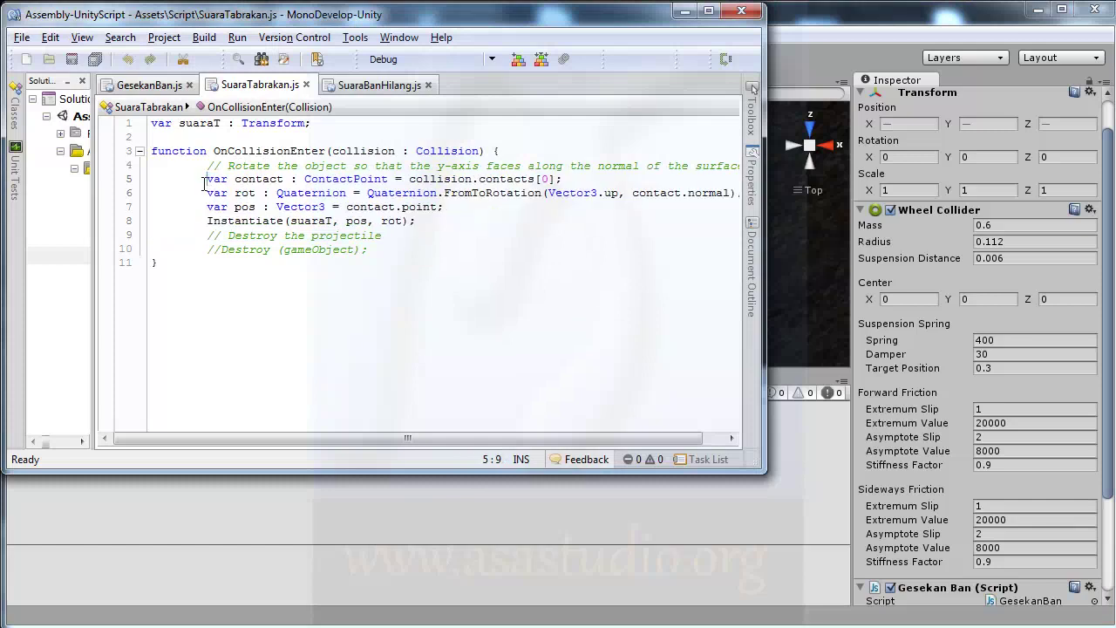
pyautogui.write('/')
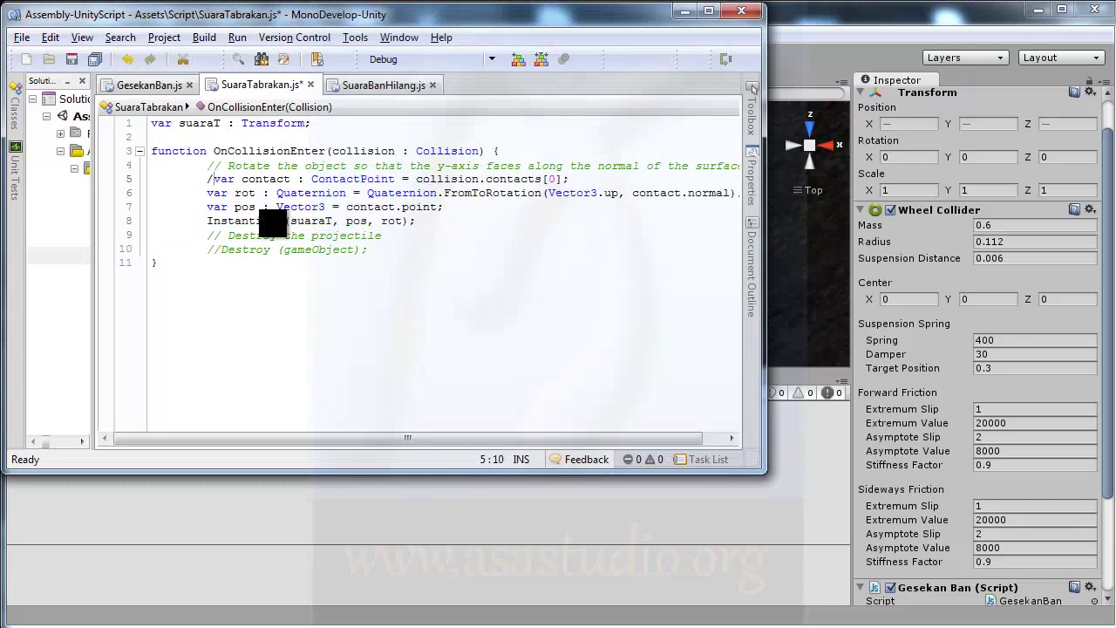
pyautogui.write('*')
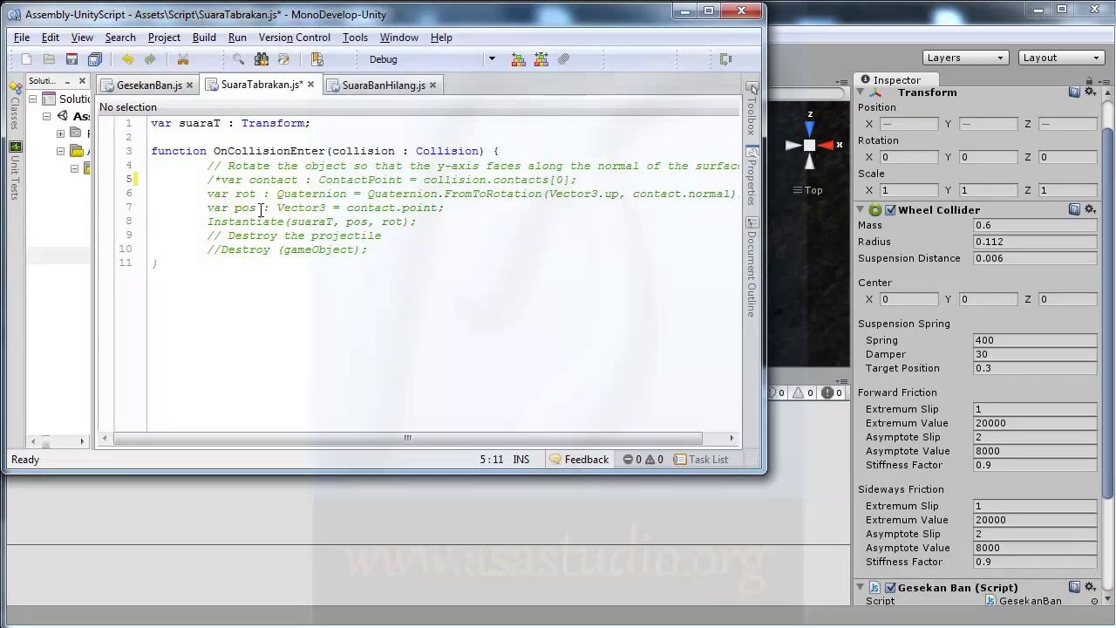
pyautogui.click(419, 222)
pyautogui.write('*/')
# Start an if() statement after the comment and rename the collision parameter to other
pyautogui.click(391, 250)
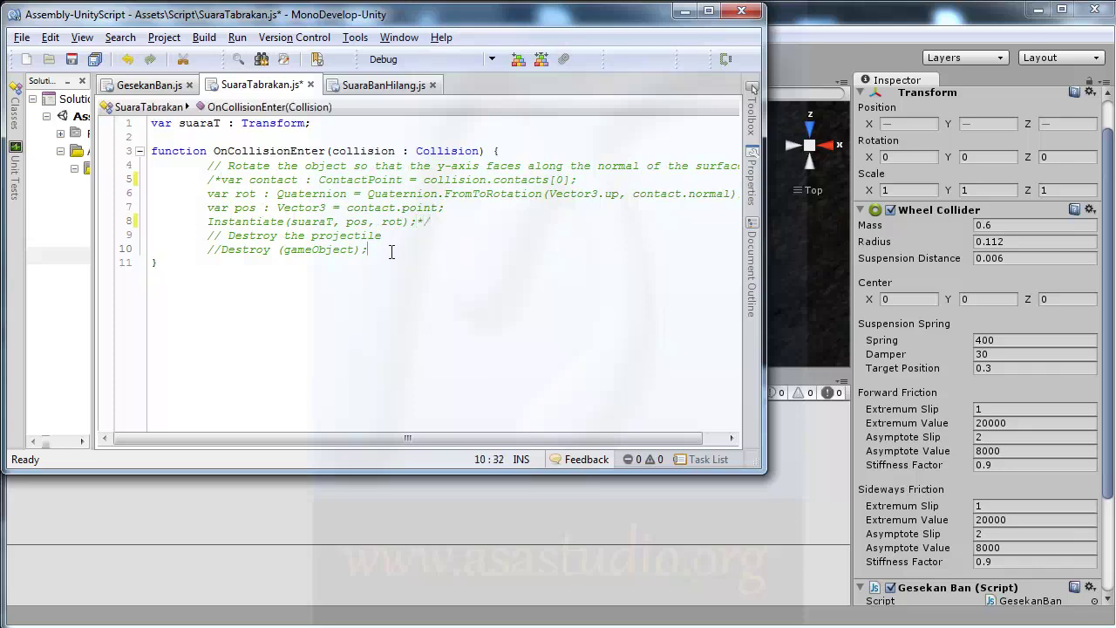
pyautogui.press('Return')
pyautogui.write('if')
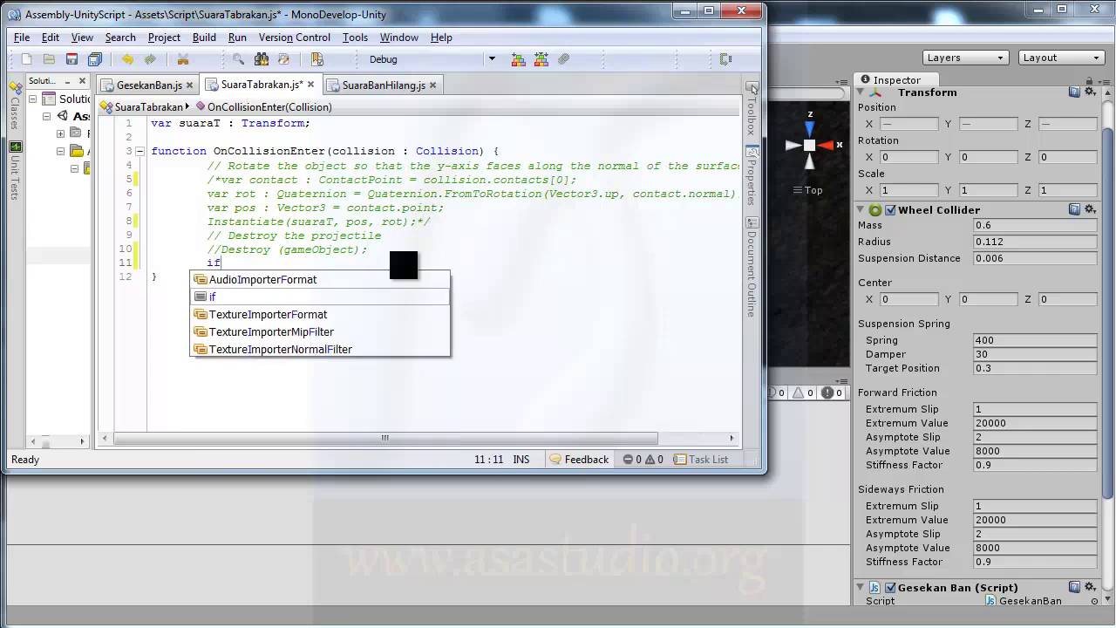
pyautogui.write('()')
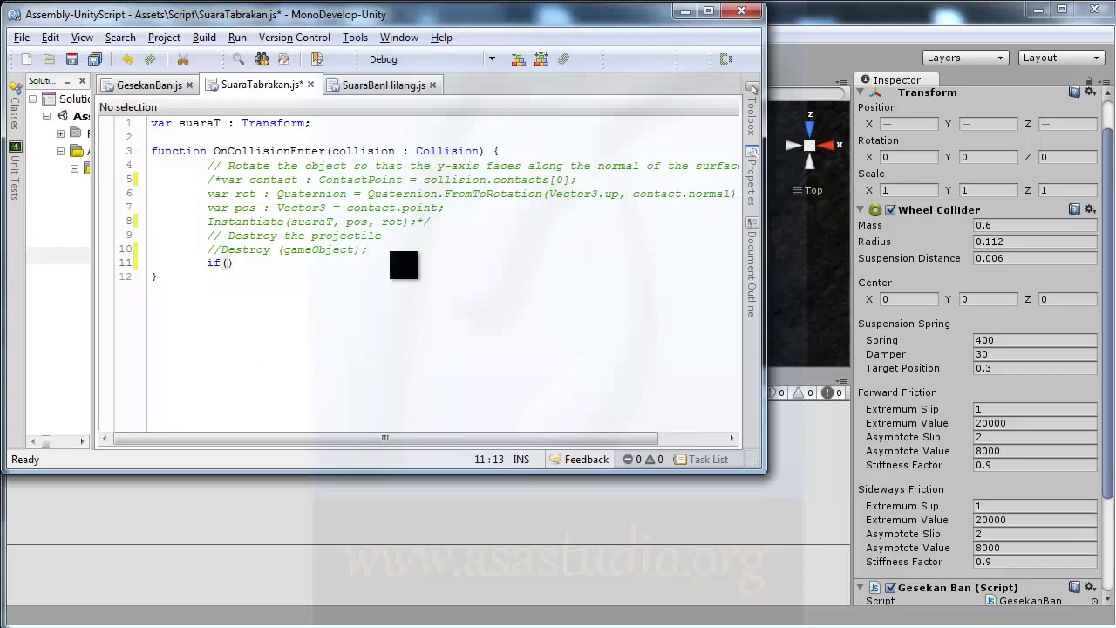
pyautogui.moveTo(333, 151); pyautogui.dragTo(396, 152)
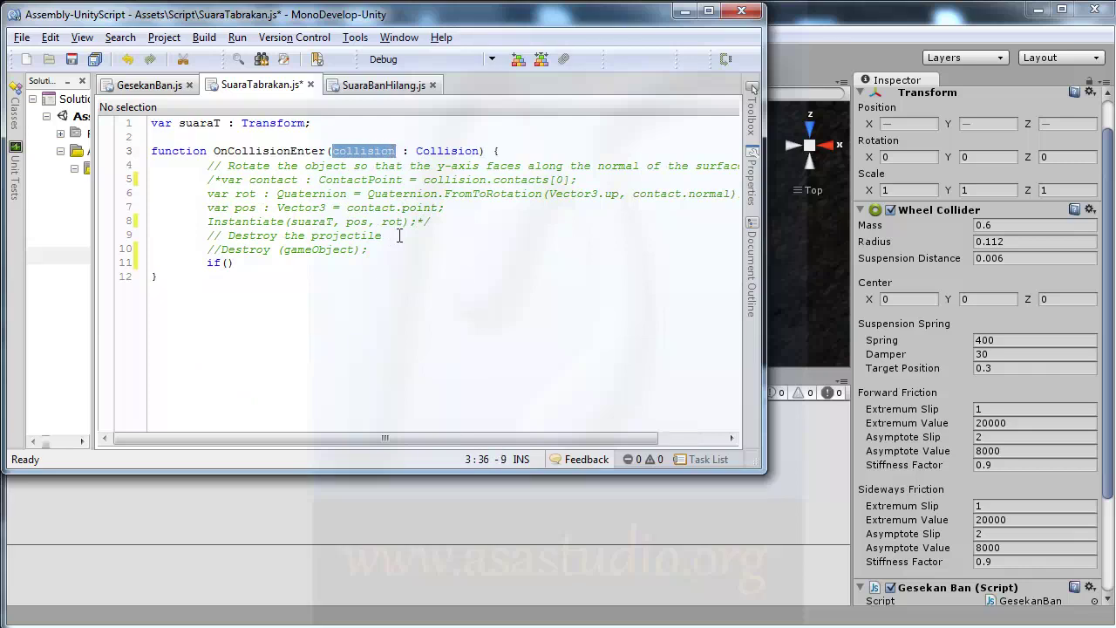
pyautogui.write('other')
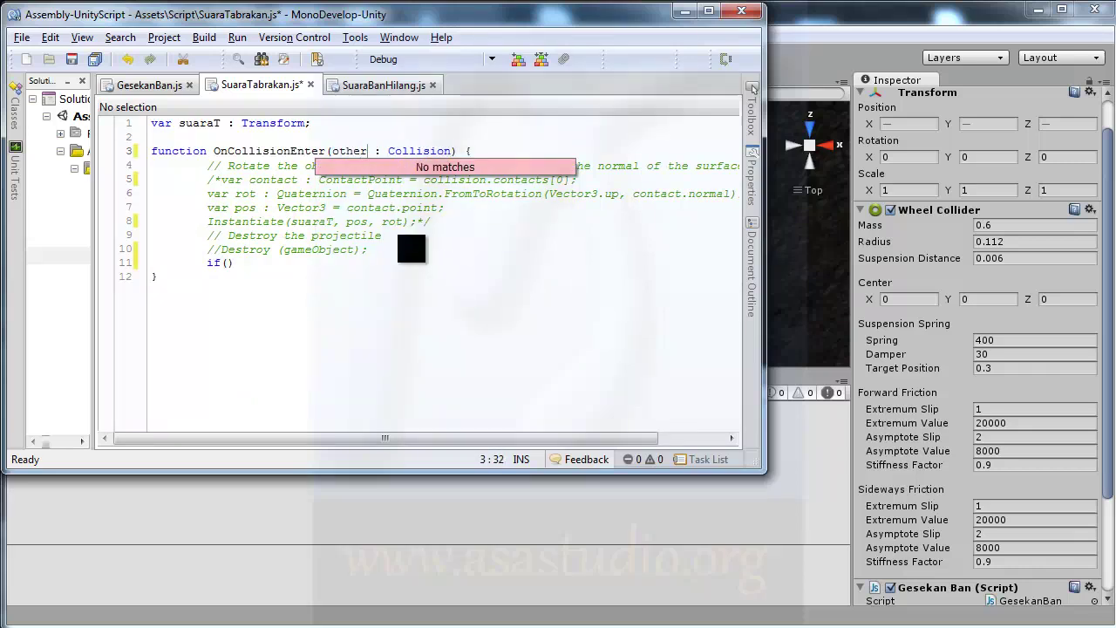
# Open the if block's braces and unindent the function body by one level
pyautogui.click(234, 262)
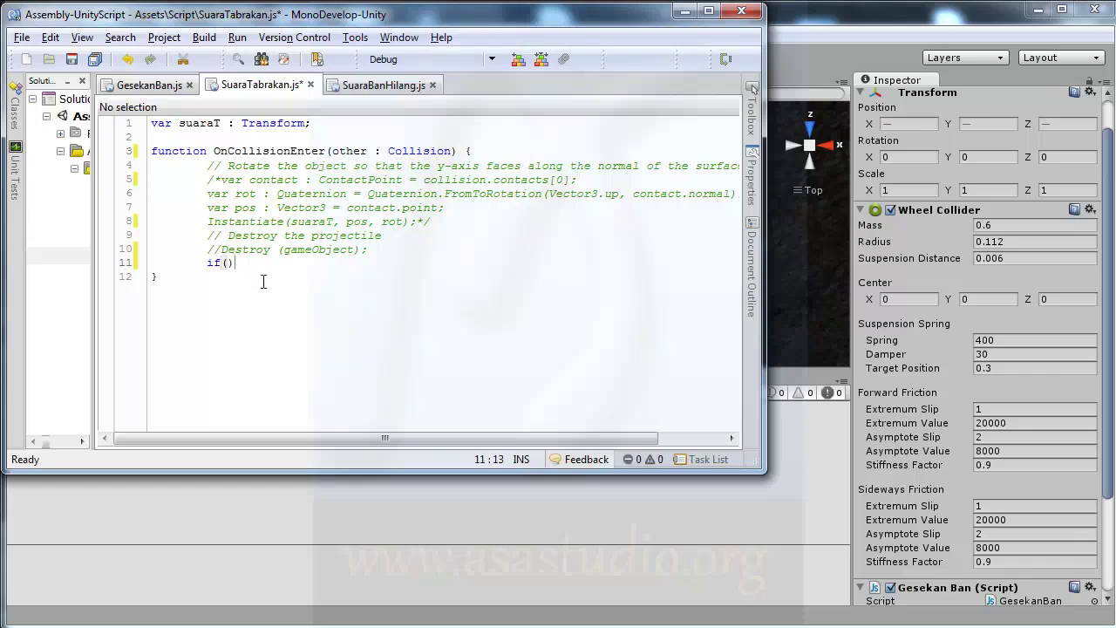
pyautogui.write('{')
pyautogui.press('Return')
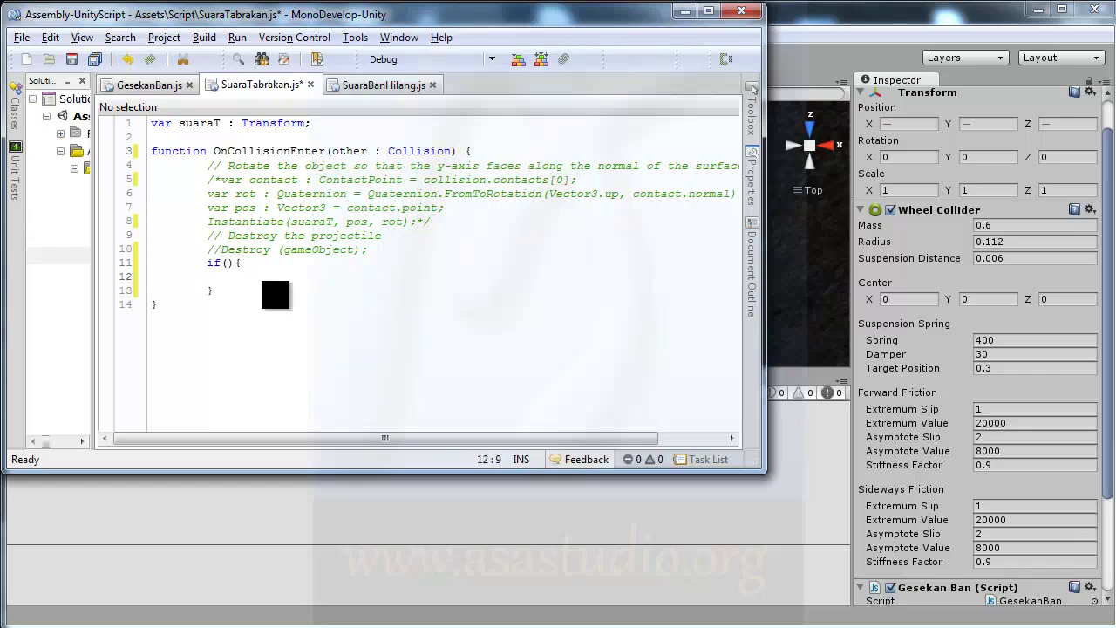
pyautogui.moveTo(218, 290); pyautogui.dragTo(100, 166)
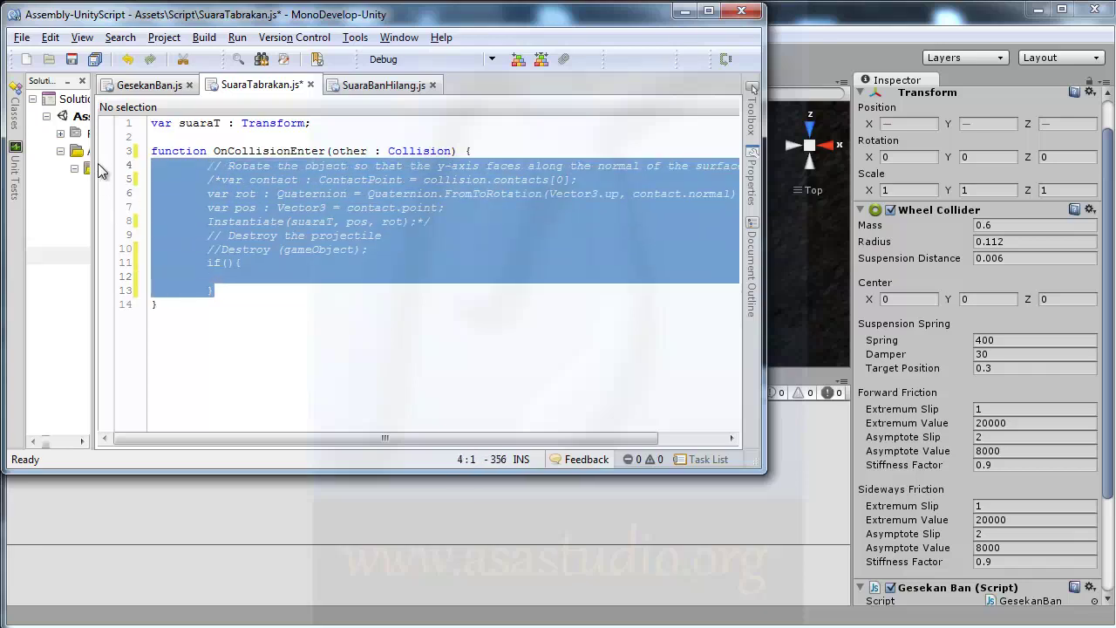
pyautogui.hotkey('shift', 'Tab')
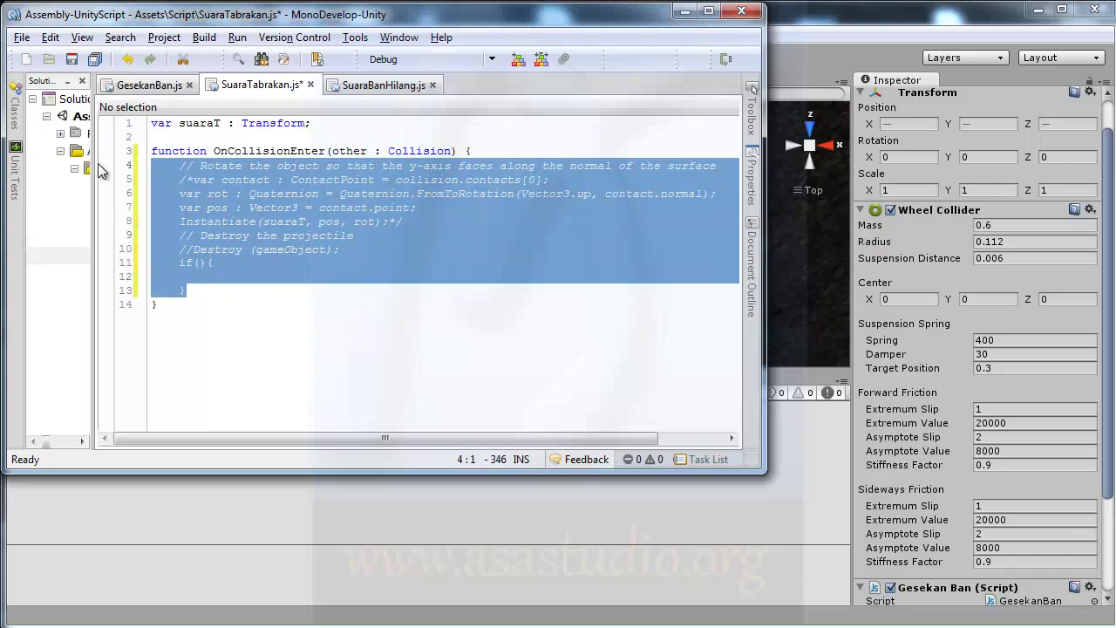
# Fill the if condition with other.contacts.length != 0 and indent the empty line inside it
pyautogui.click(199, 261)
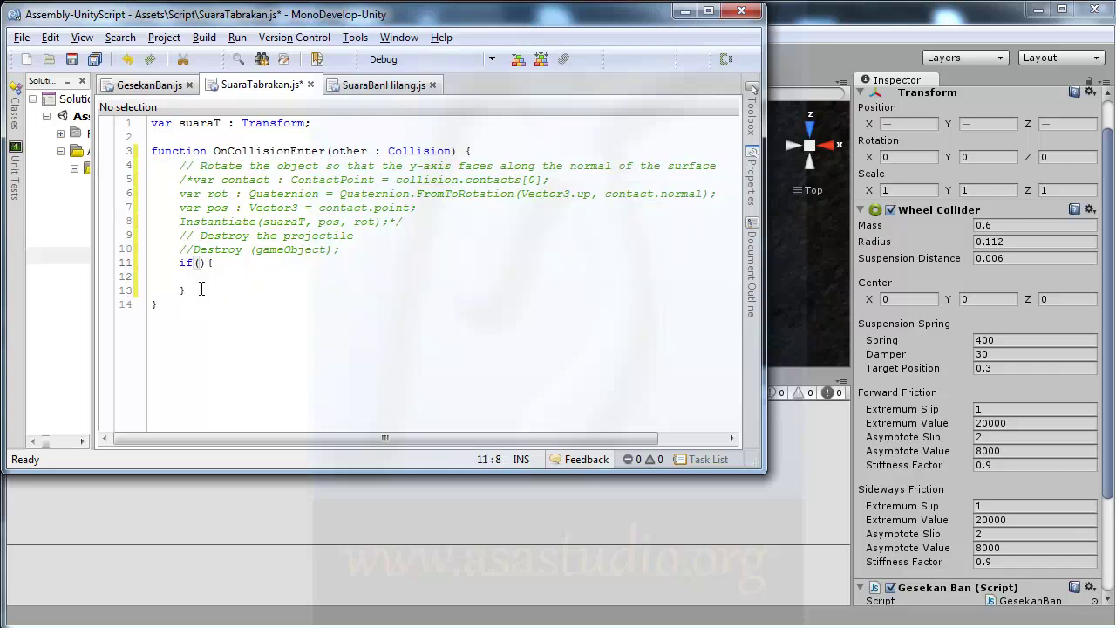
pyautogui.write('other')
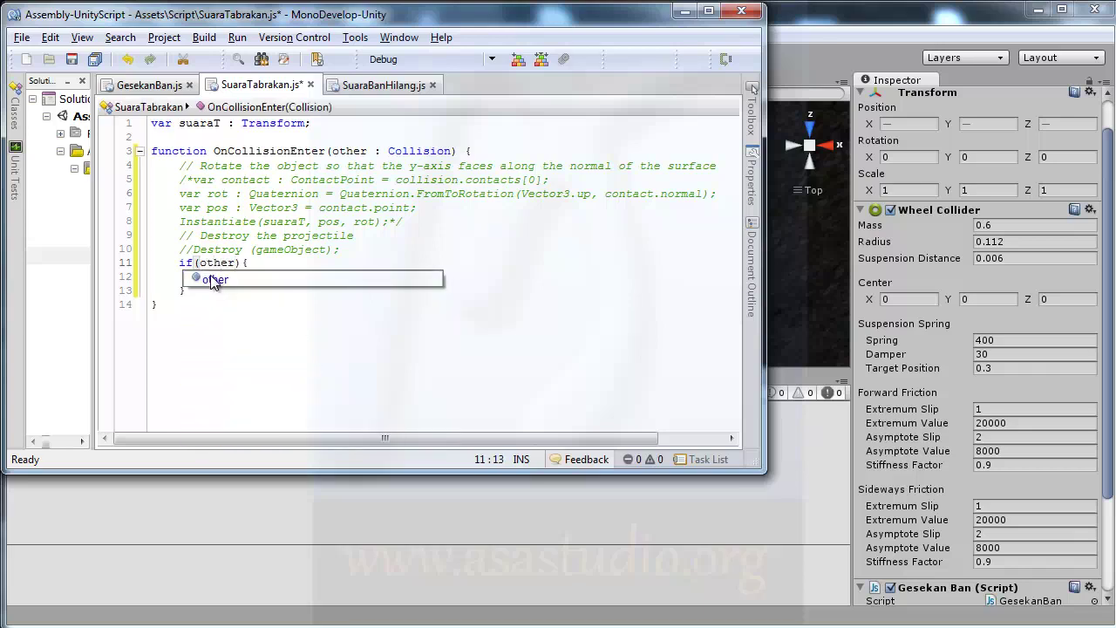
pyautogui.write('.co')
pyautogui.doubleClick(258, 298)
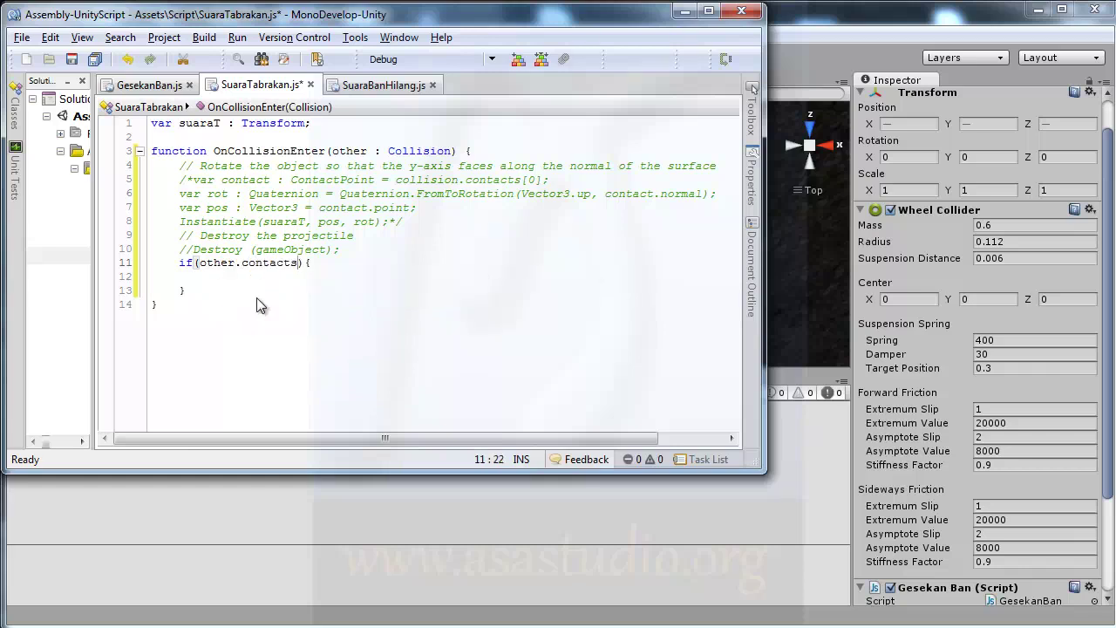
pyautogui.write('.le')
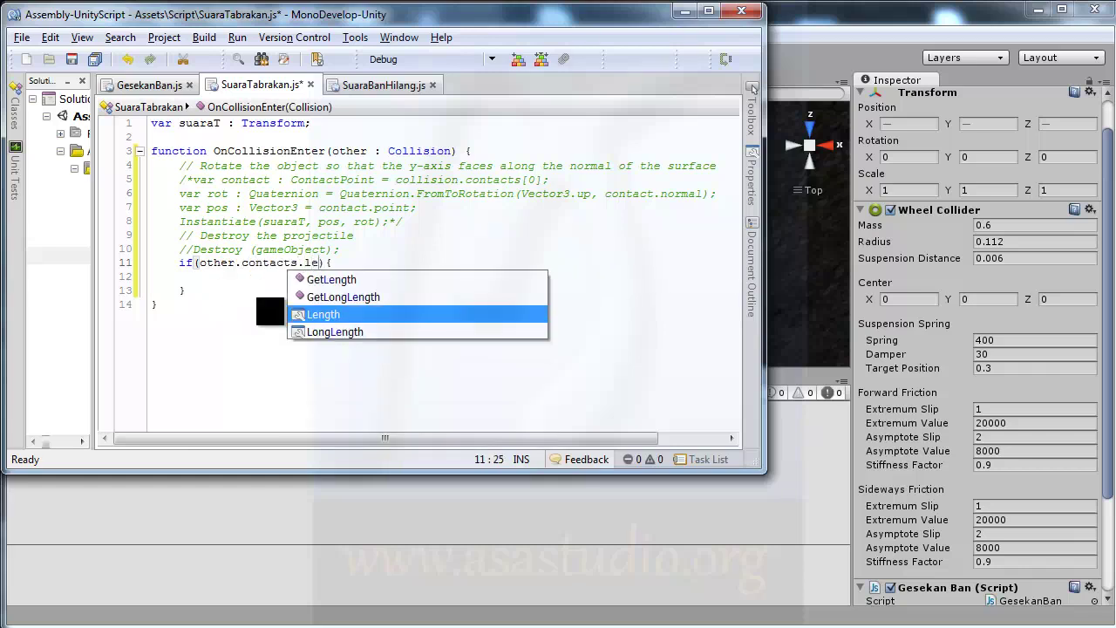
pyautogui.write('ng')
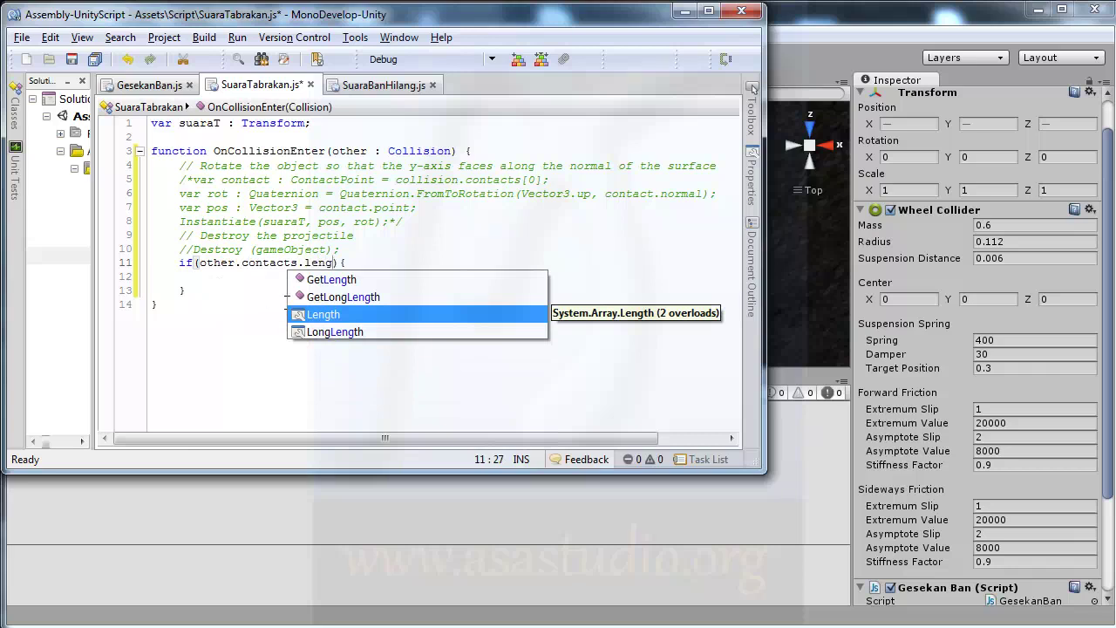
pyautogui.write('th')
pyautogui.write(' !')
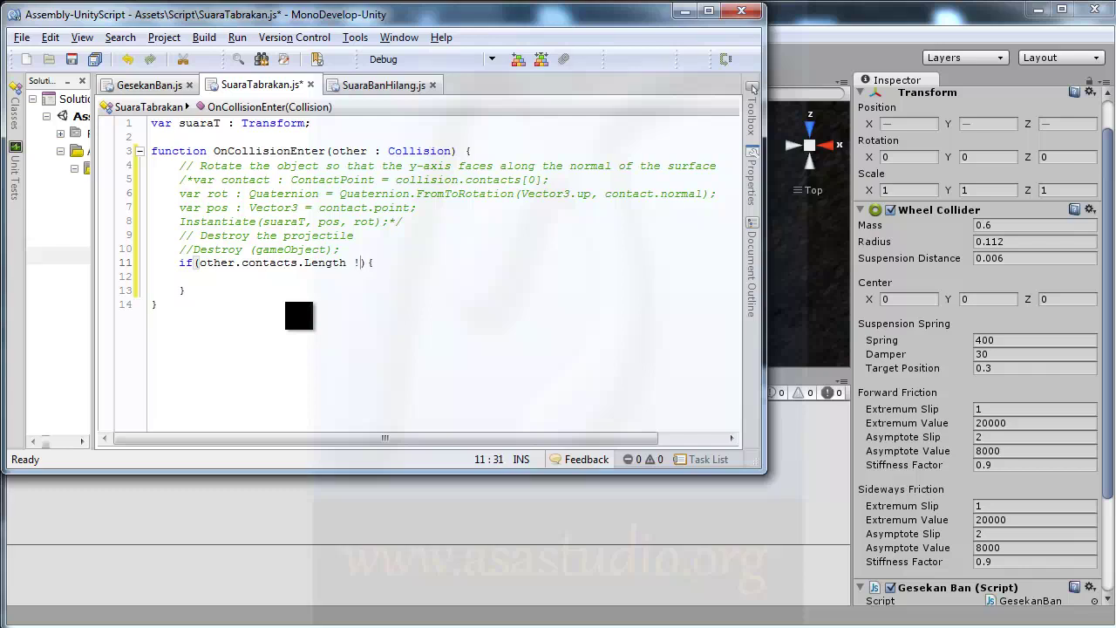
pyautogui.write('= 0')
pyautogui.click(228, 281)
pyautogui.press('Tab')
pyautogui.moveTo(181, 221); pyautogui.dragTo(418, 221)
pyautogui.hotkey('ctrl', 'c')
pyautogui.click(434, 218)
# Write a for(var i=0;i<other.contacts.length;i++) loop inside the if block
pyautogui.click(227, 274)
pyautogui.write('f')
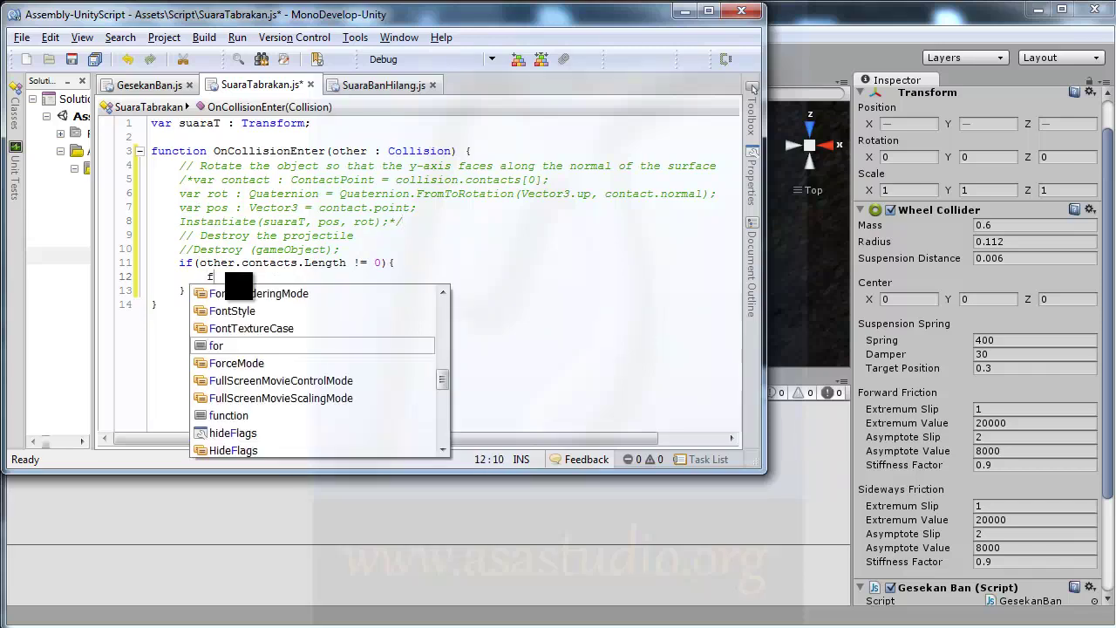
pyautogui.write('or (')
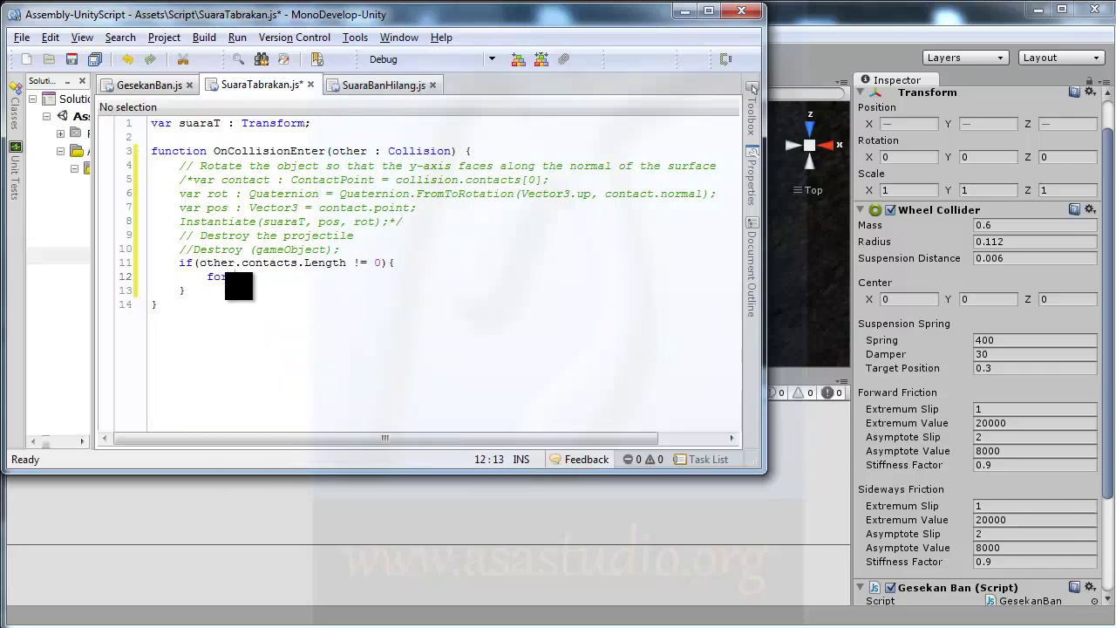
pyautogui.write('va')
pyautogui.press('Return')
pyautogui.press('Tab')
pyautogui.write('var i')
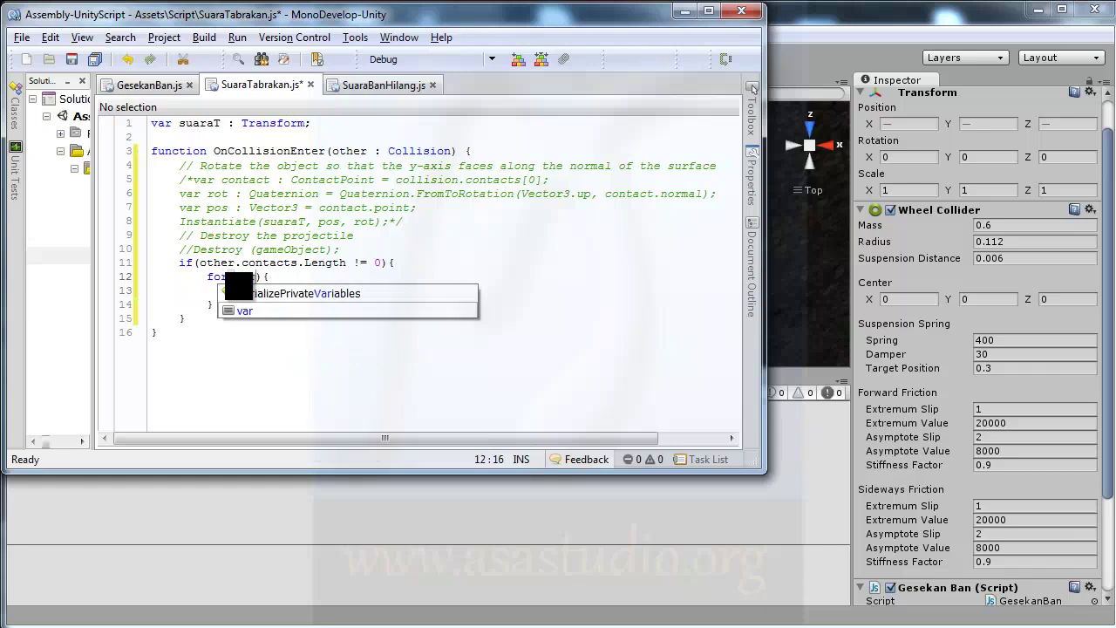
pyautogui.write('=0')
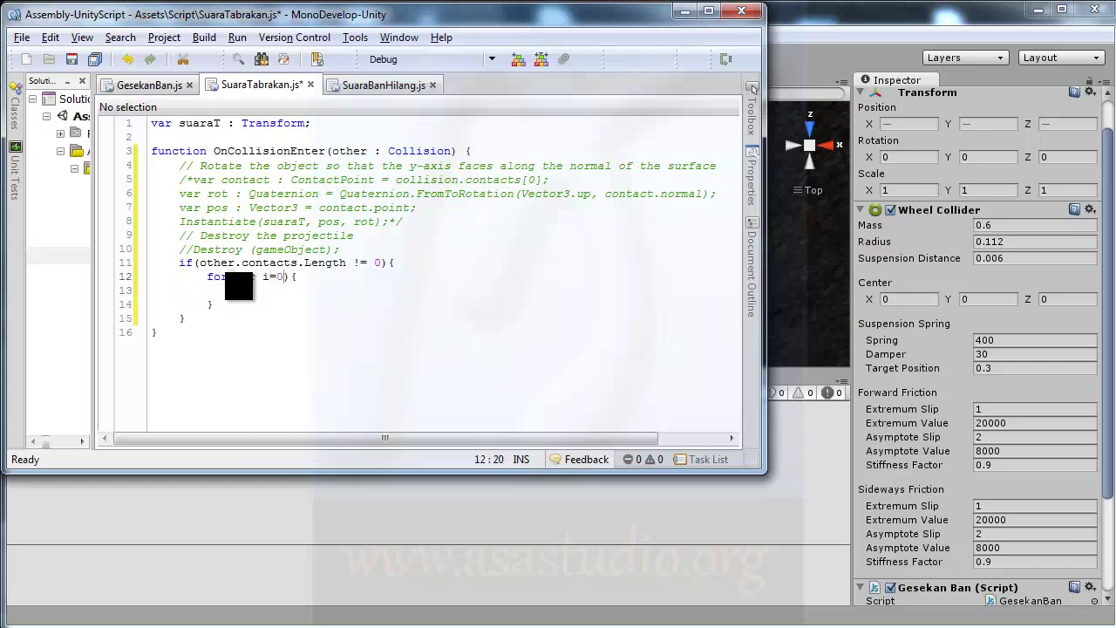
pyautogui.write(';')
pyautogui.write('i')
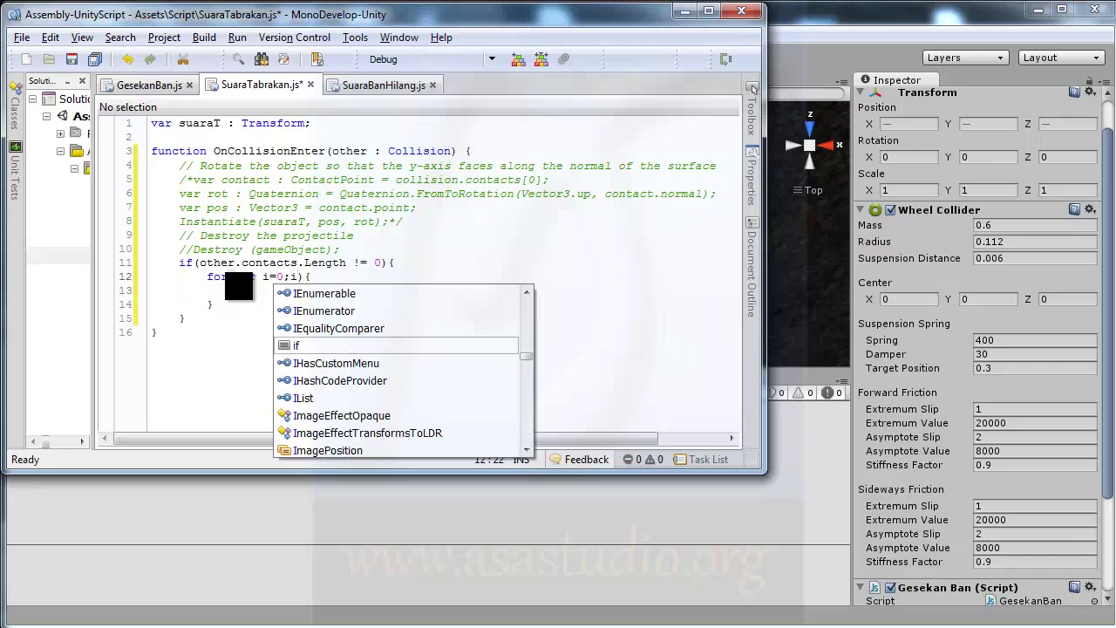
pyautogui.write('<')
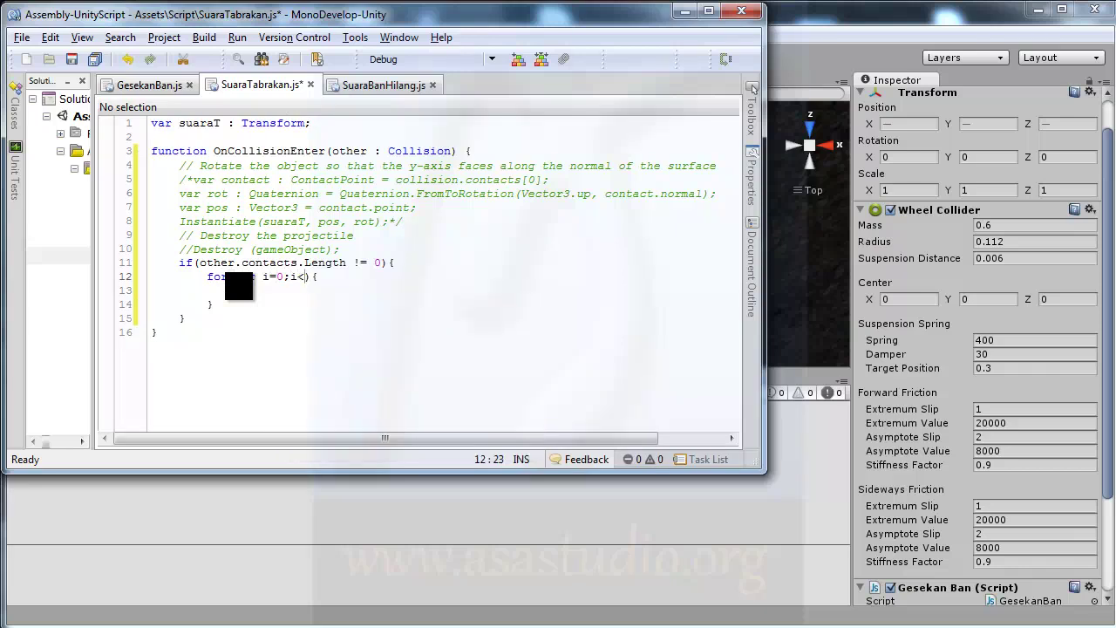
pyautogui.write('o')
pyautogui.write('ther')
pyautogui.write('.con')
pyautogui.write('tacs')
pyautogui.write('tacts')
pyautogui.write('.length')
pyautogui.write(';')
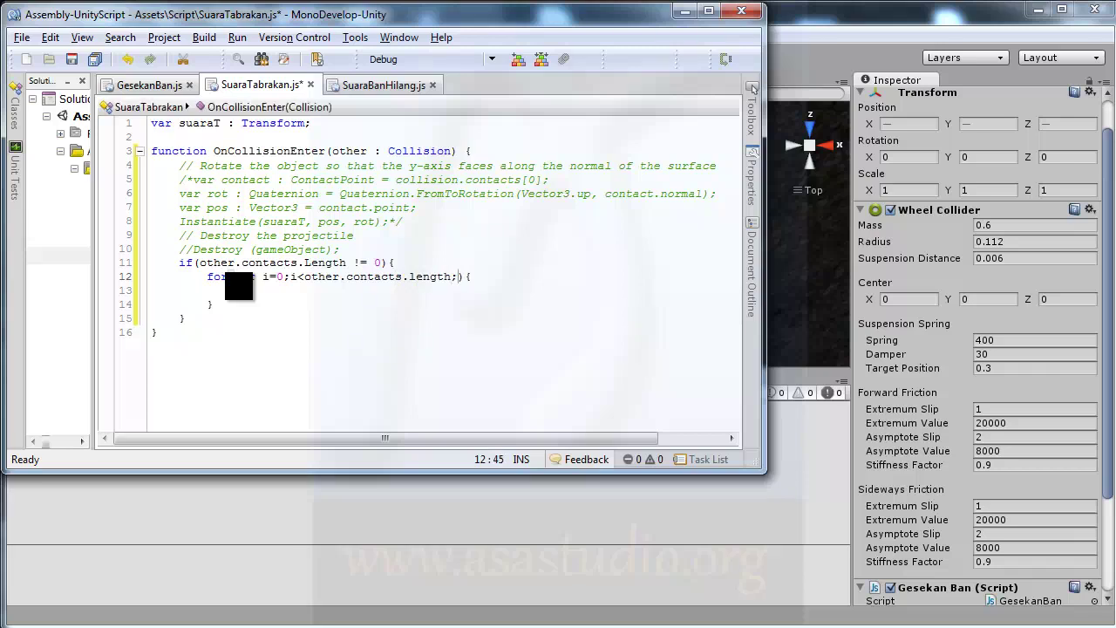
pyautogui.write('i++')
pyautogui.click(361, 290)
pyautogui.moveTo(178, 221); pyautogui.dragTo(192, 222)
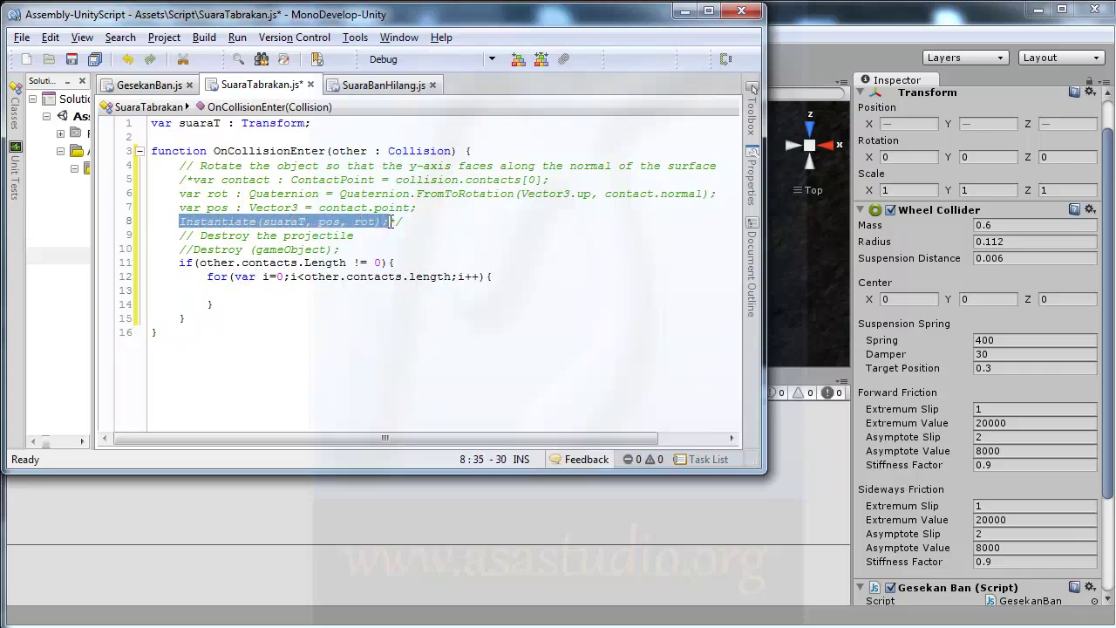
# Paste the Instantiate call into the loop using other.contacts and Quaternion.identity, then save
pyautogui.click(287, 290)
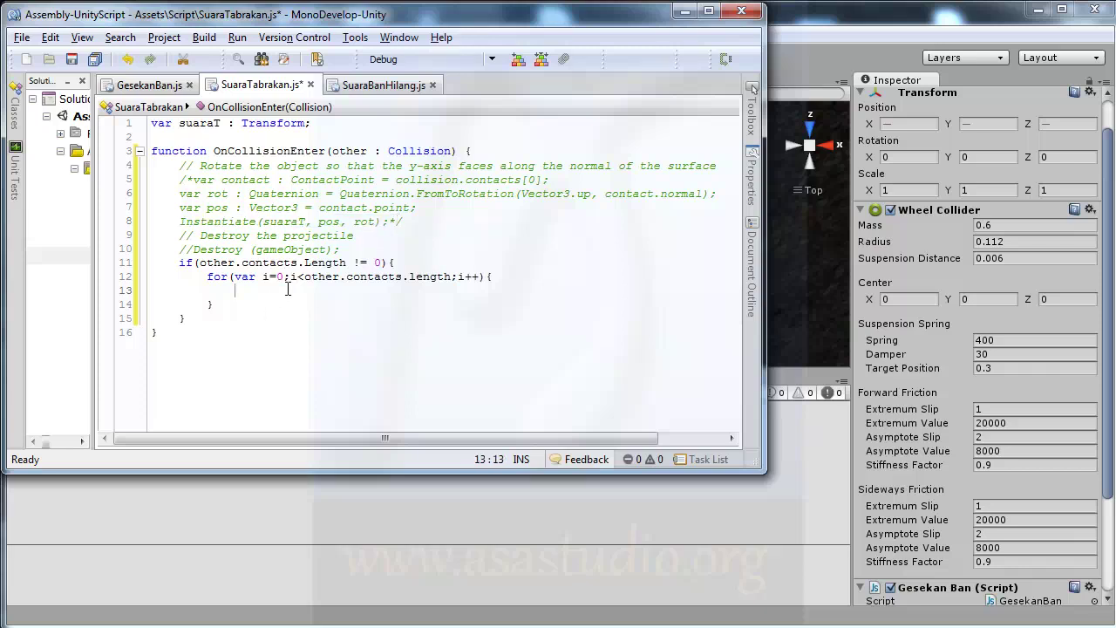
pyautogui.hotkey('ctrl', 'v')
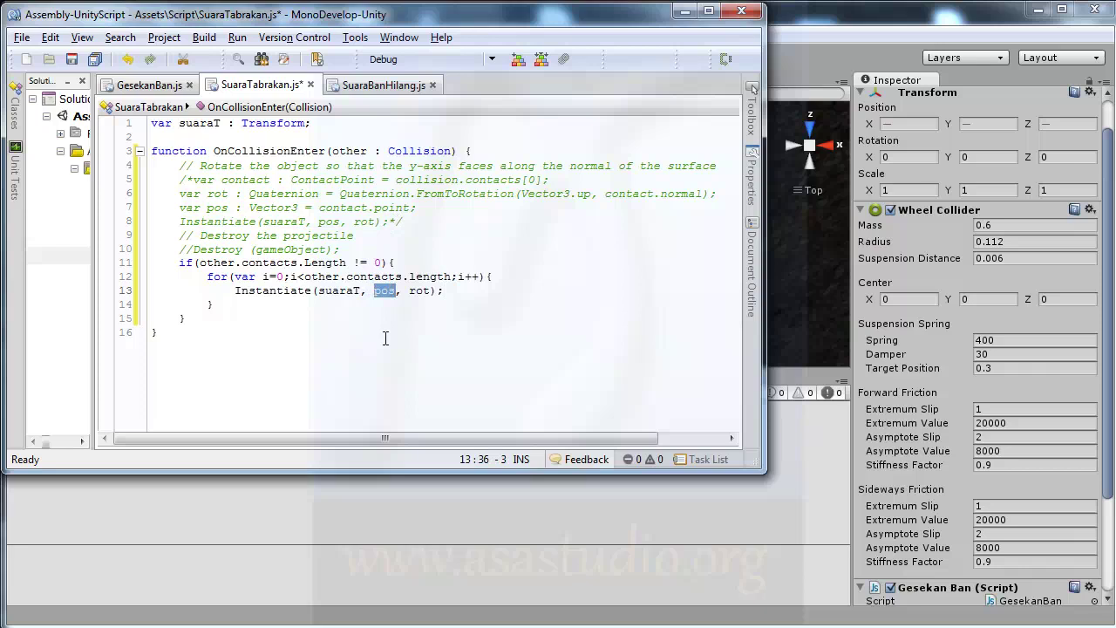
pyautogui.write('other')
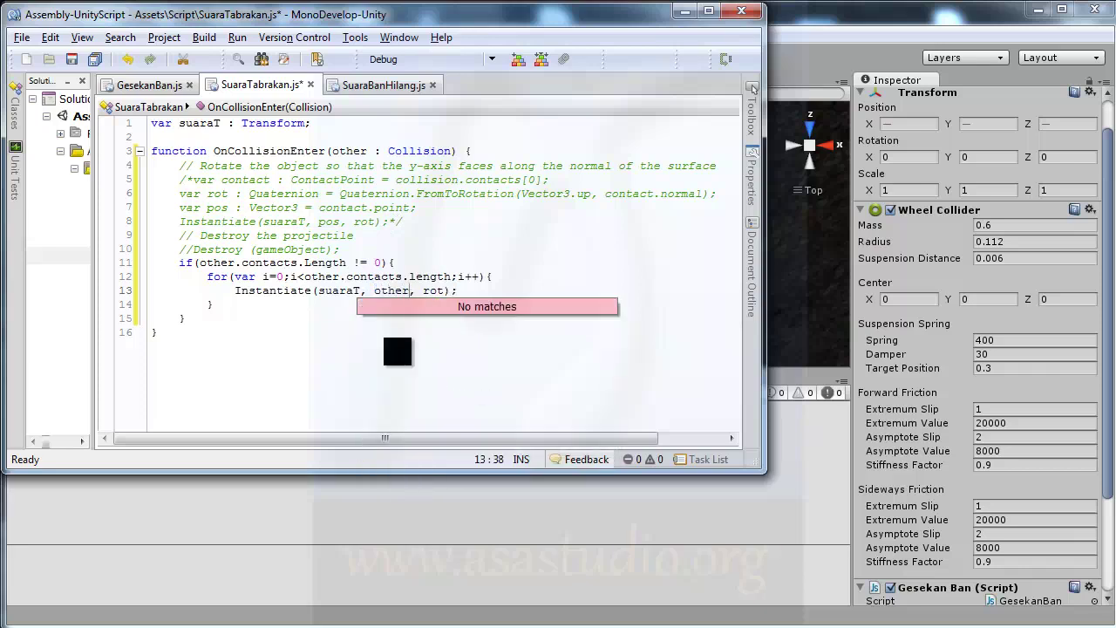
pyautogui.write('.co')
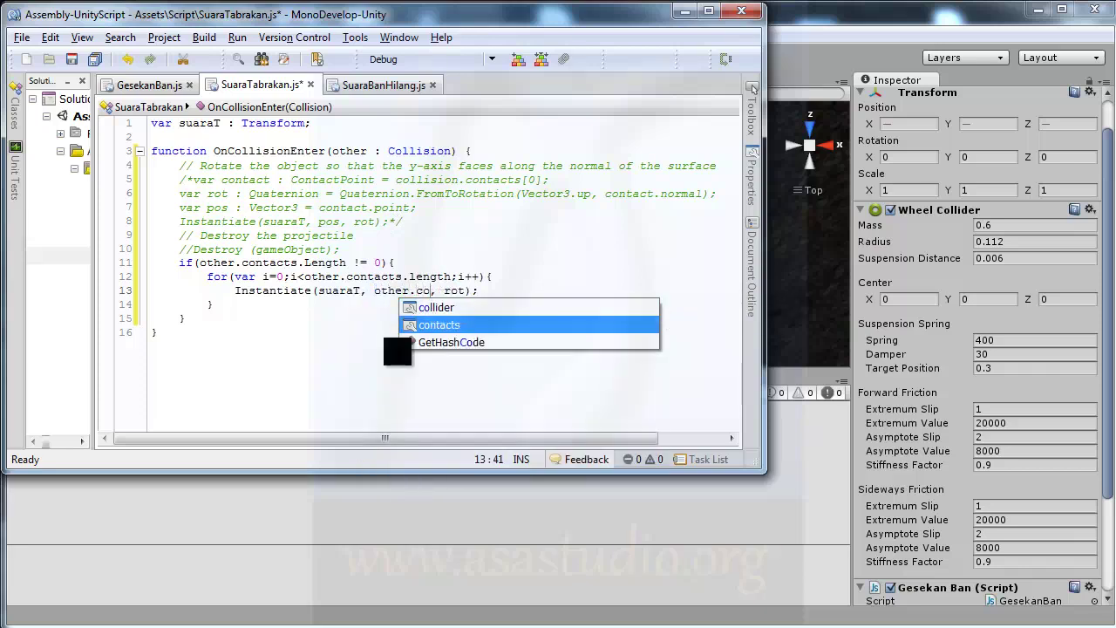
pyautogui.write('ntacts')
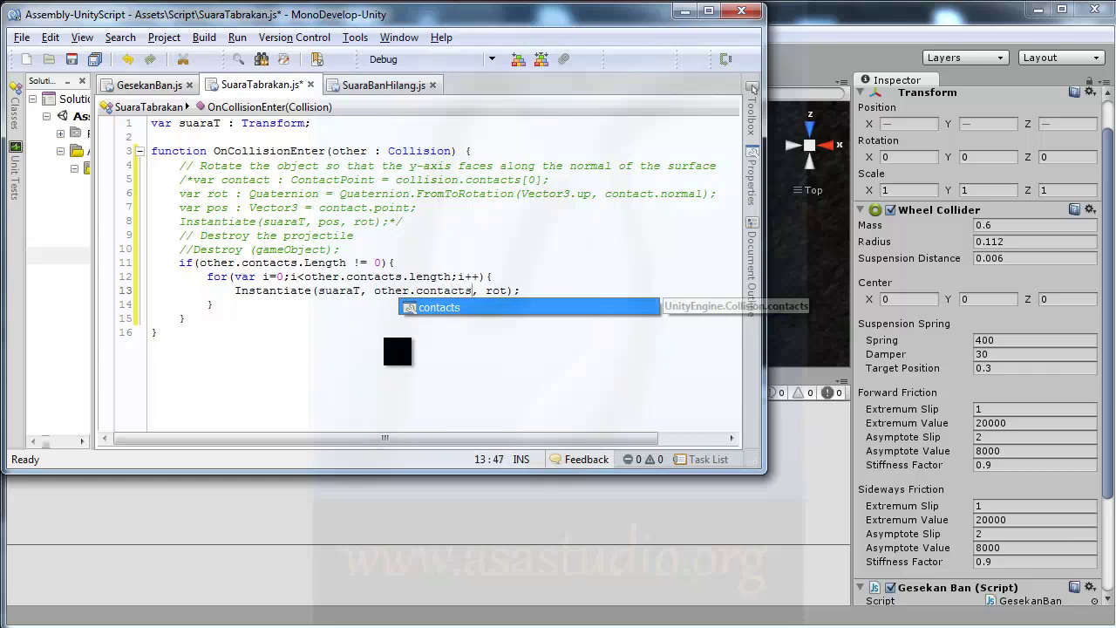
pyautogui.press('Right')
pyautogui.press('Right')
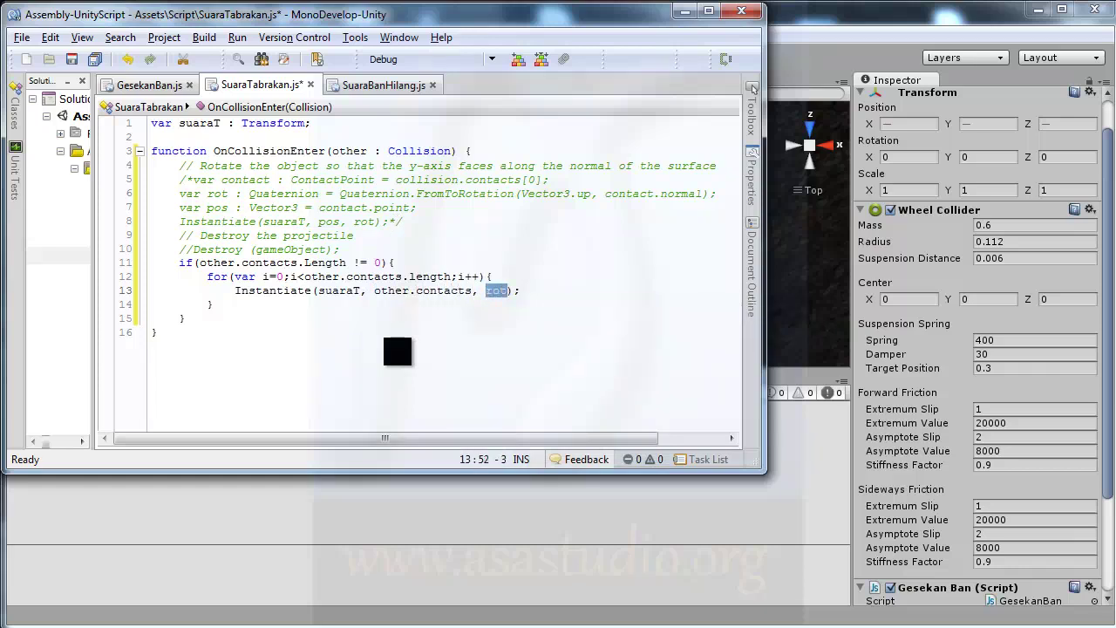
pyautogui.write('Qu')
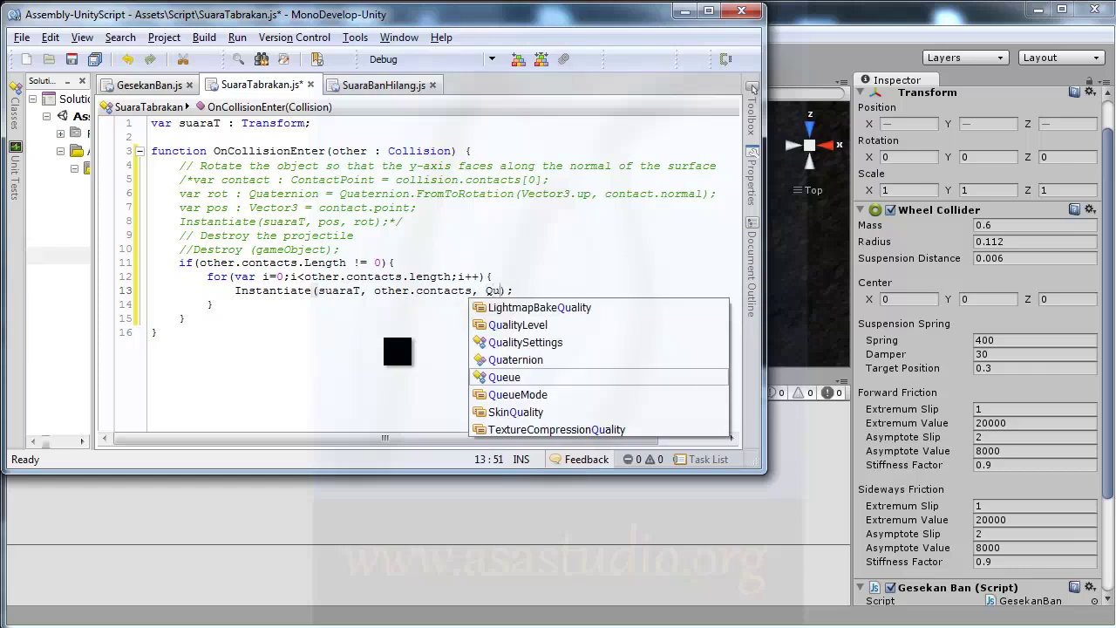
pyautogui.write('a')
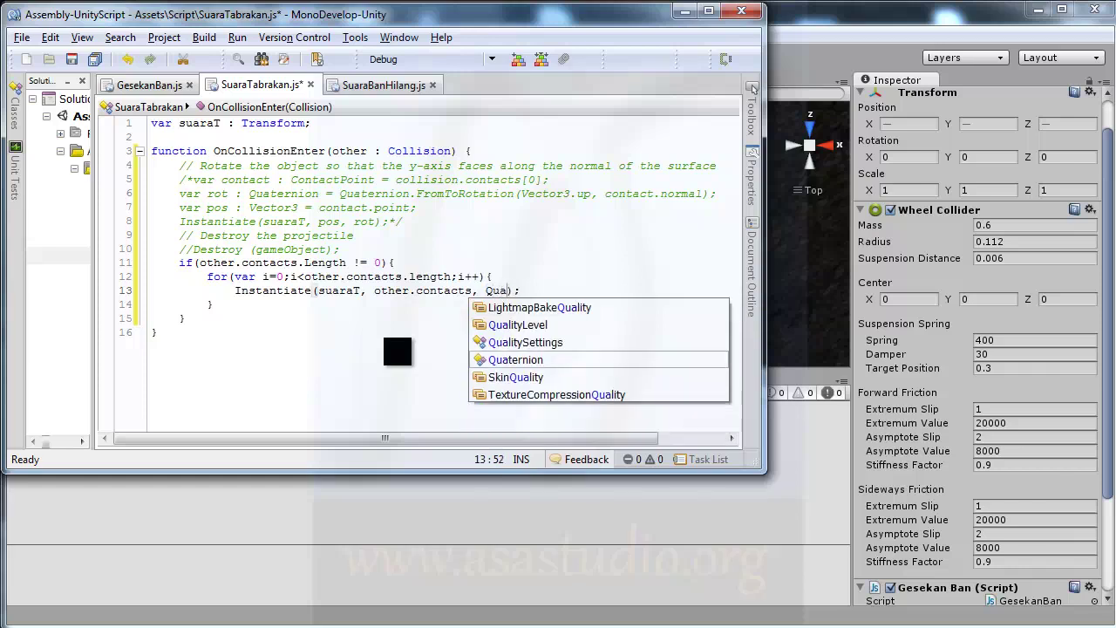
pyautogui.doubleClick(539, 359)
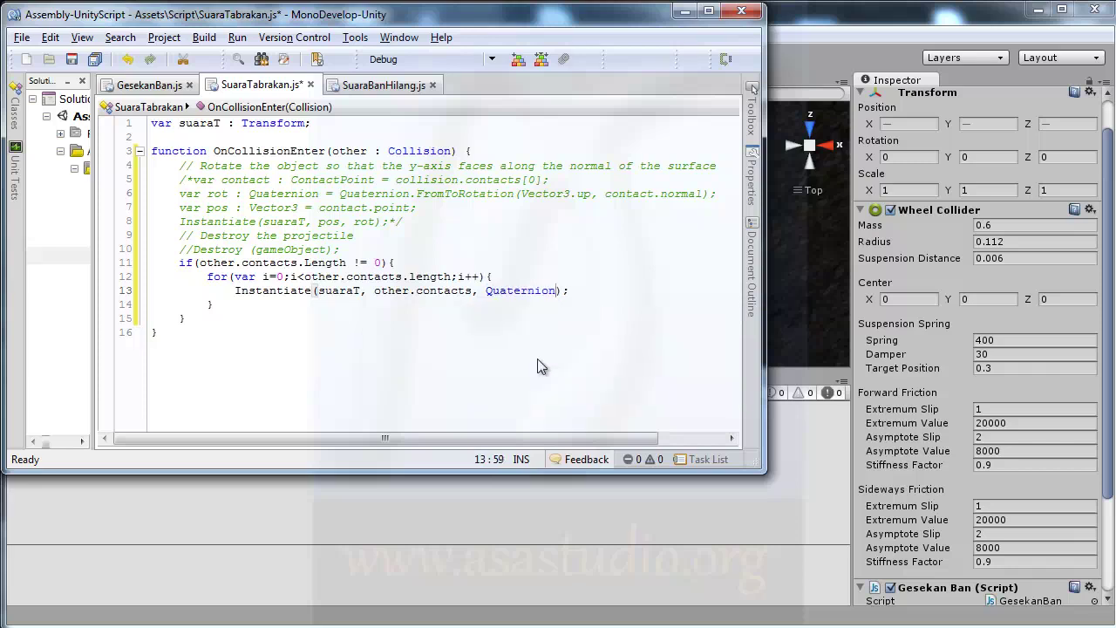
pyautogui.write('.i')
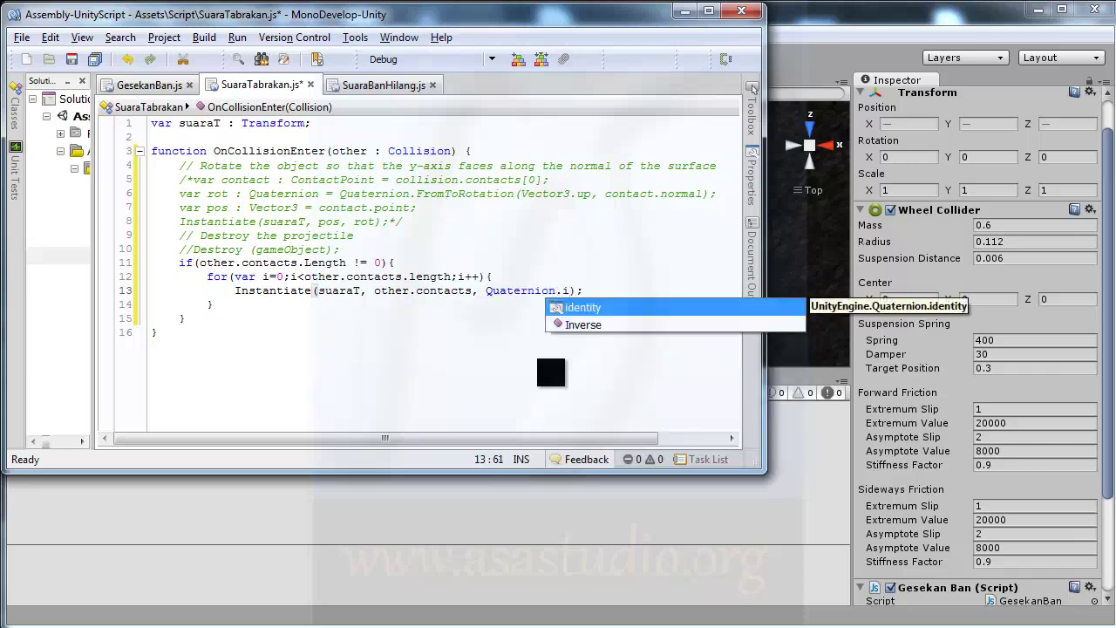
pyautogui.write('dentity')
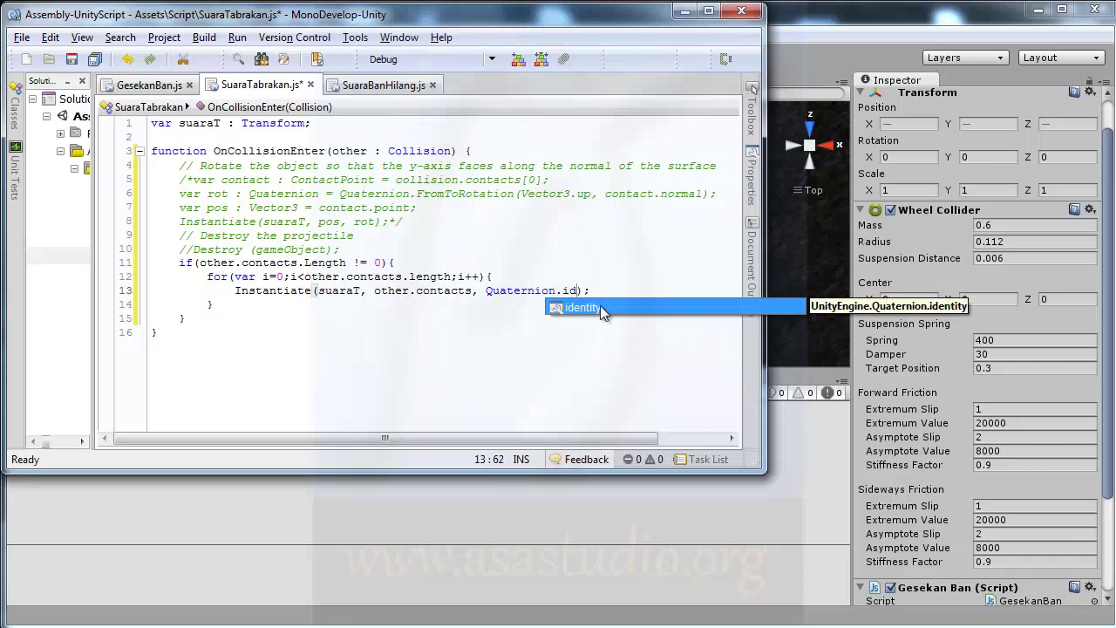
pyautogui.doubleClick(600, 306)
pyautogui.click(97, 60)
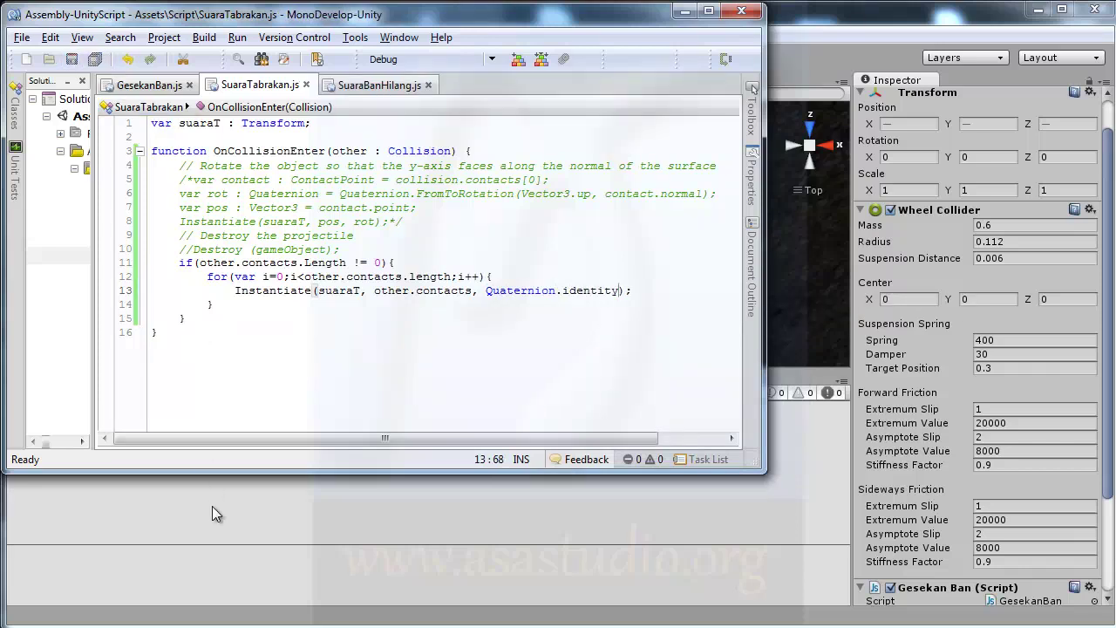
pyautogui.click(211, 506)
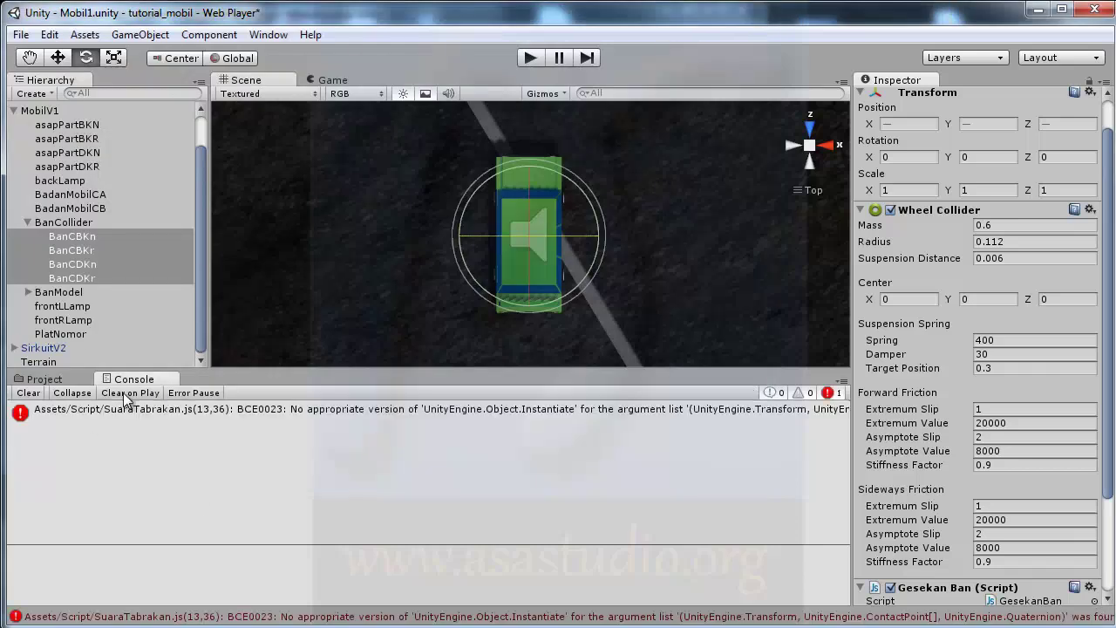
# Select the BCE0023 console error to read the Instantiate argument message
pyautogui.click(129, 407)
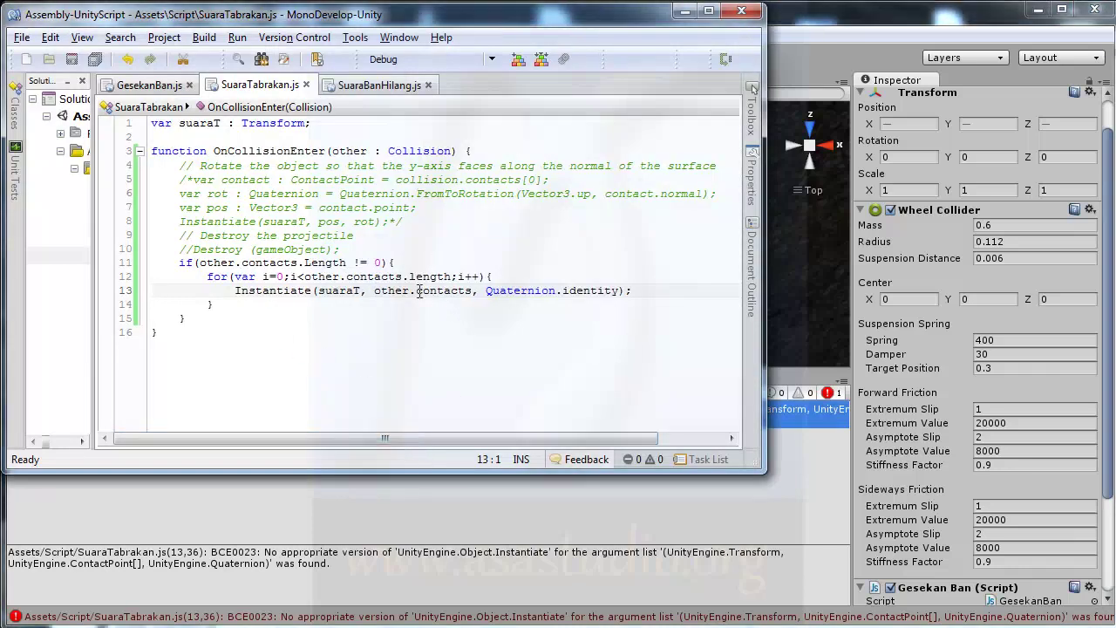
# Index the contacts as other.contacts[i], save, and reopen the script at the reported error
pyautogui.click(472, 290)
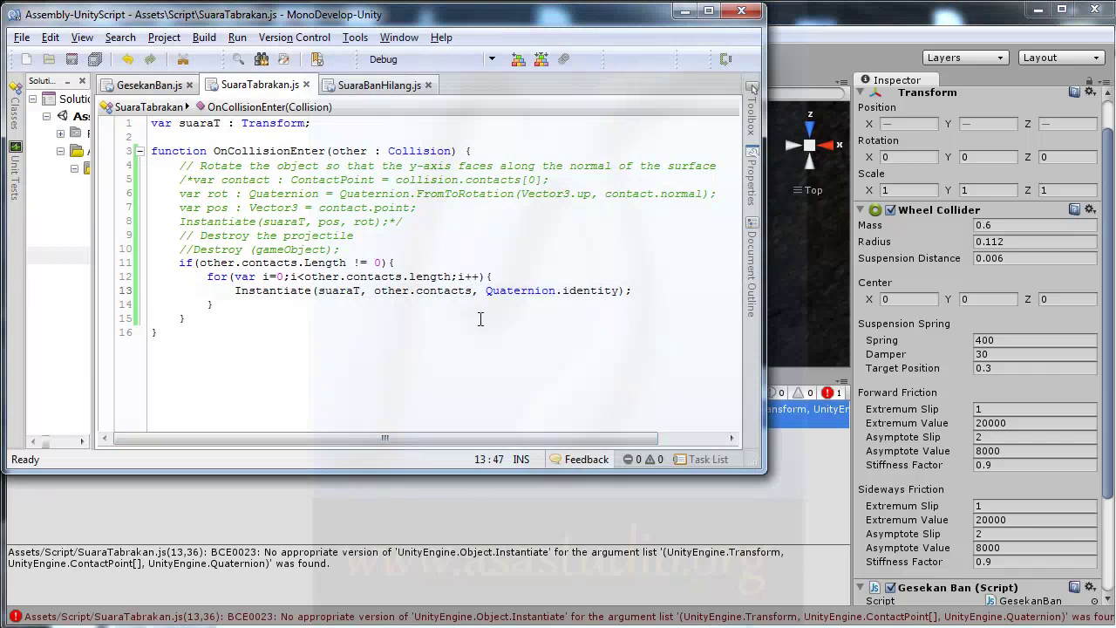
pyautogui.write('[')
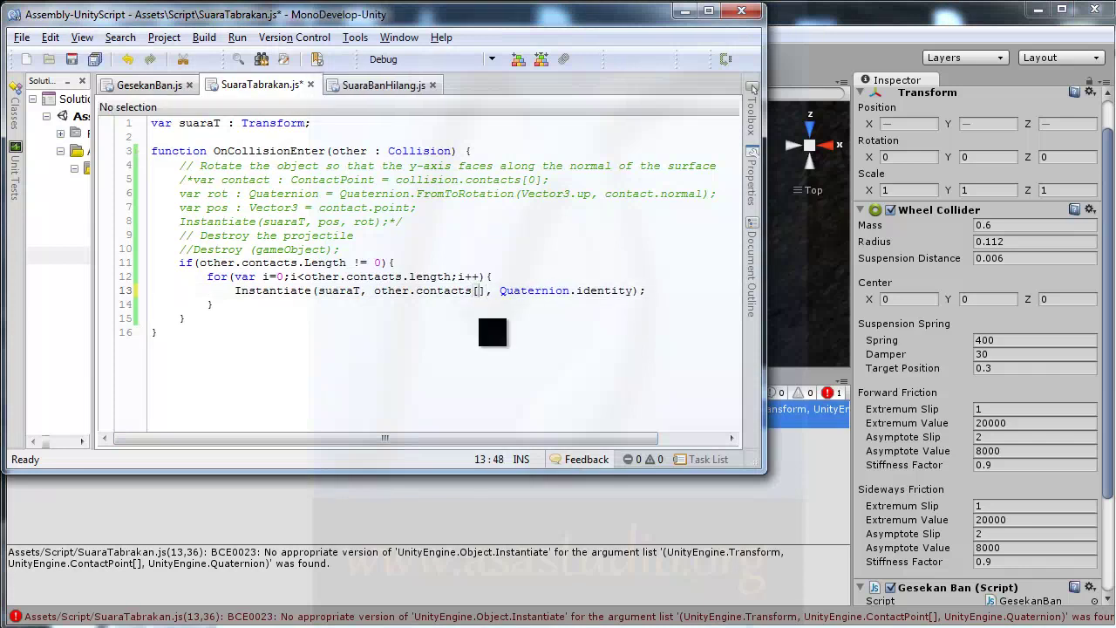
pyautogui.write('i')
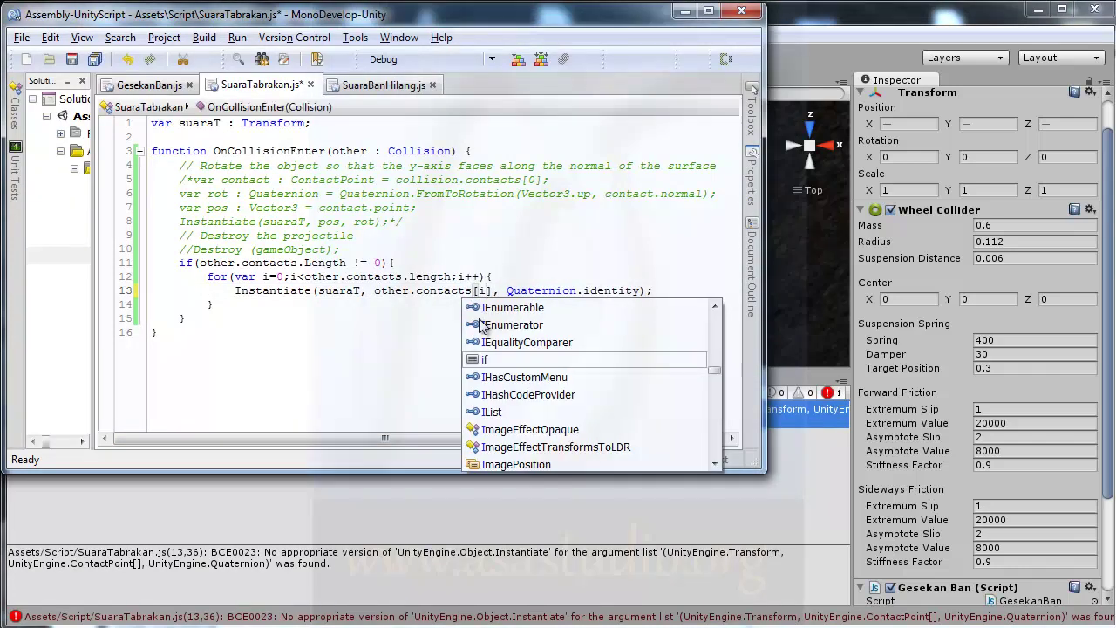
pyautogui.click(95, 58)
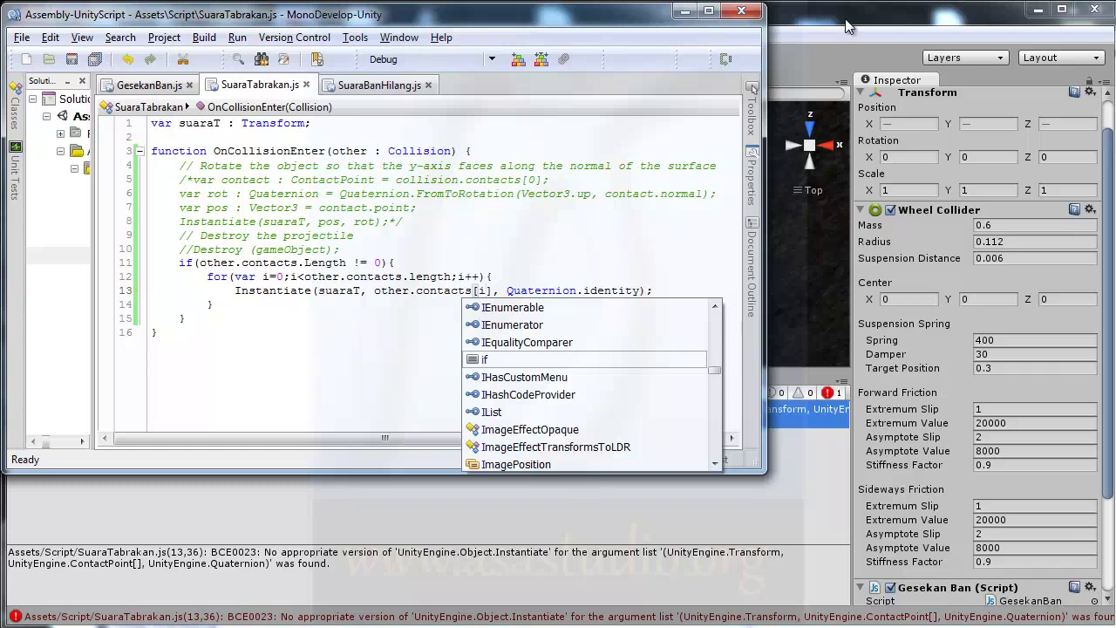
pyautogui.click(845, 24)
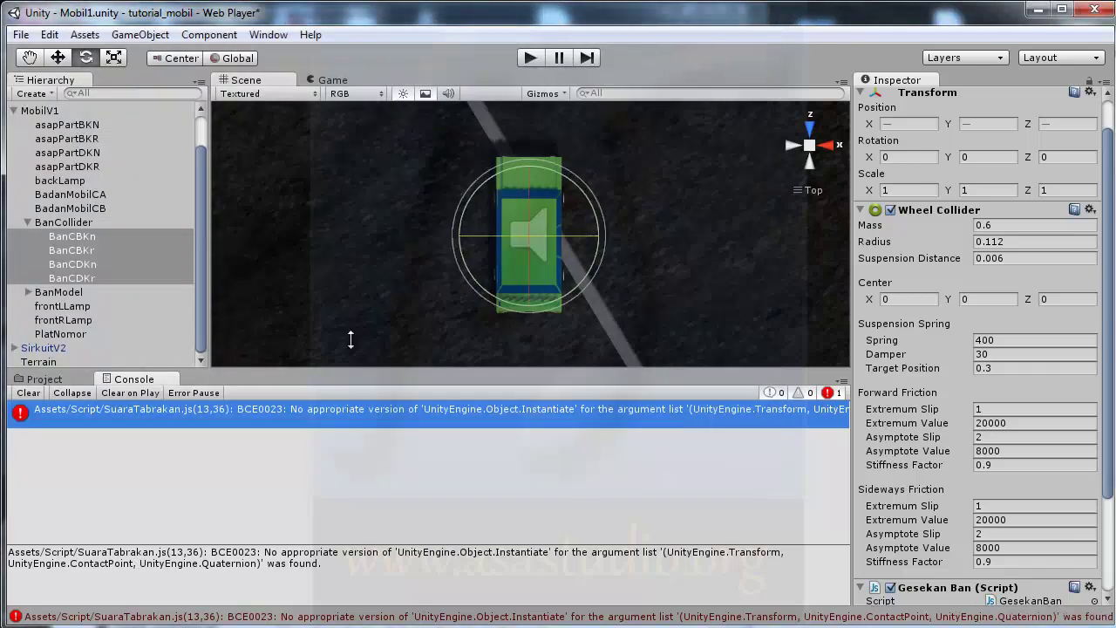
pyautogui.doubleClick(506, 549)
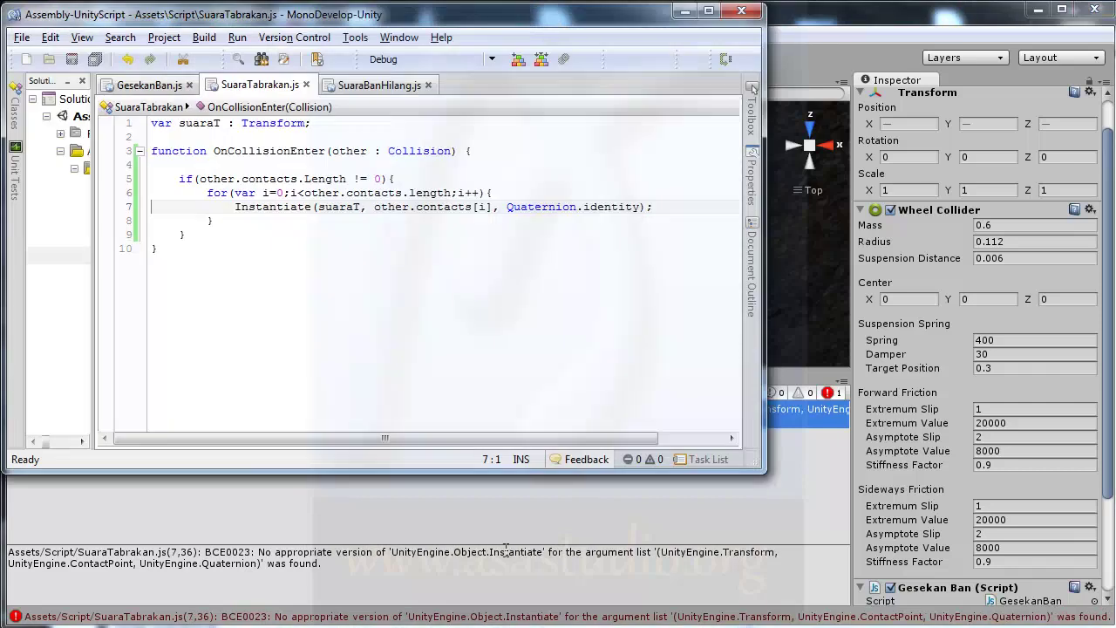
# Append .point to other.contacts[i] in the Instantiate call and save the script
pyautogui.click(496, 206)
pyautogui.write('.po')
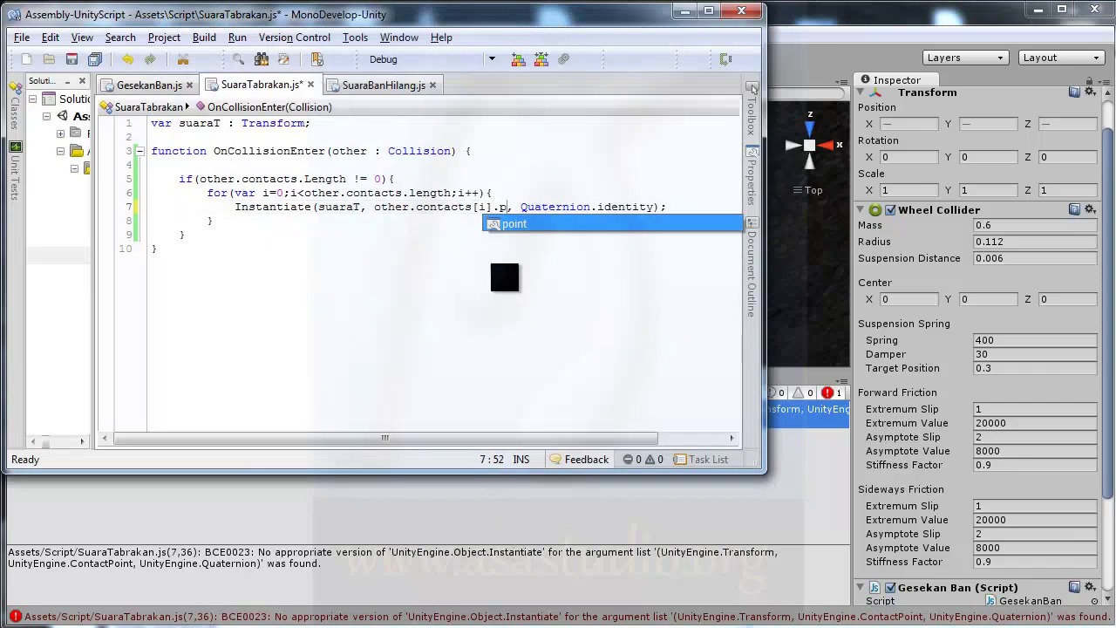
pyautogui.write('int')
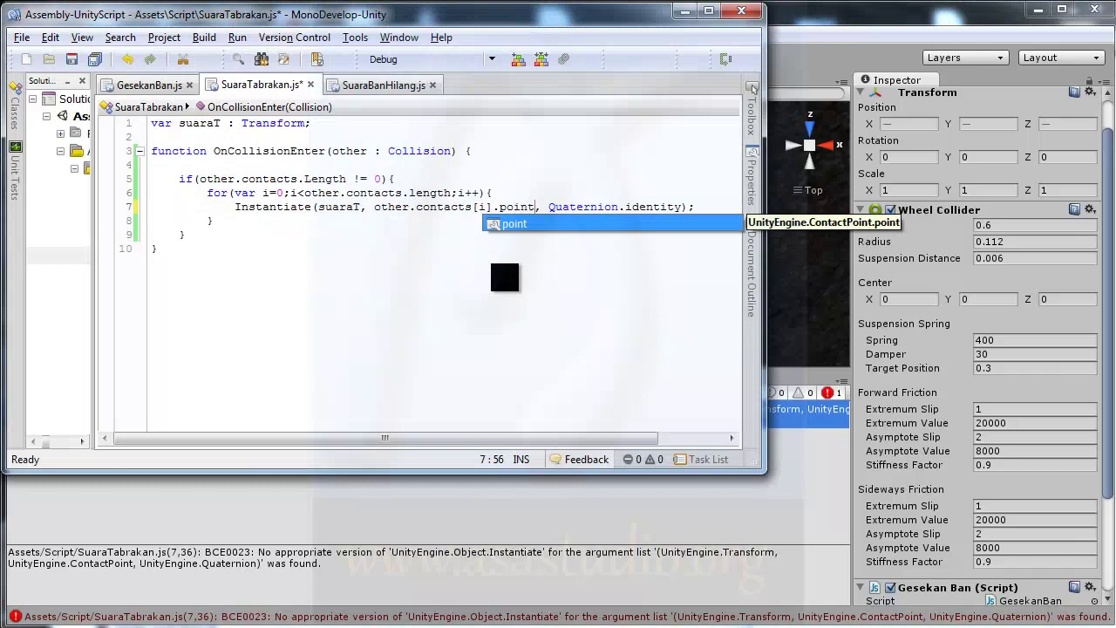
pyautogui.click(385, 211)
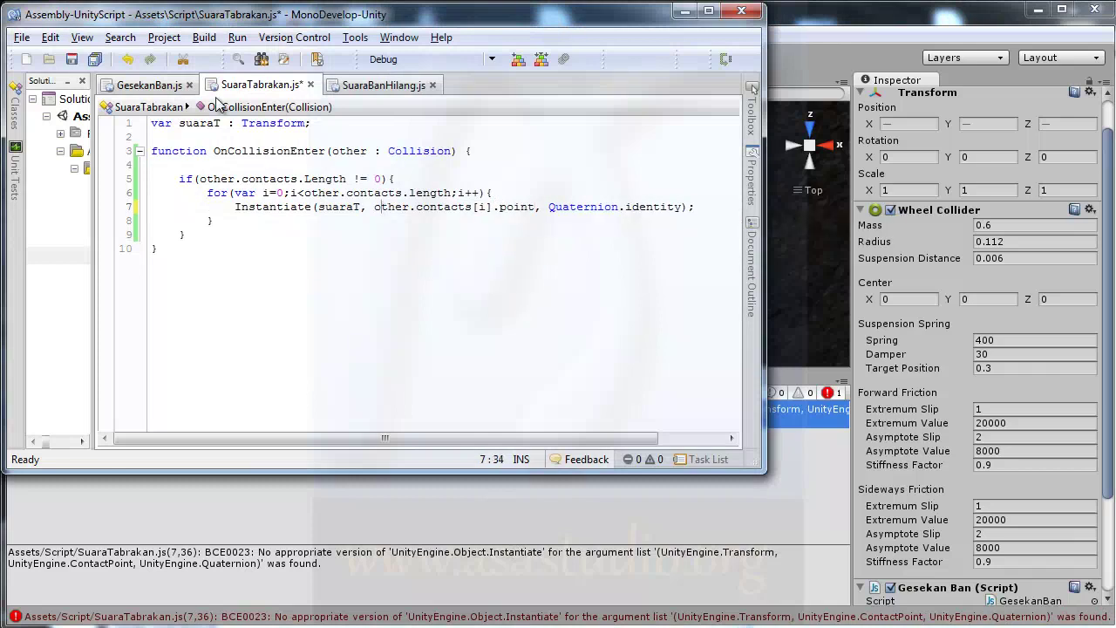
pyautogui.click(96, 58)
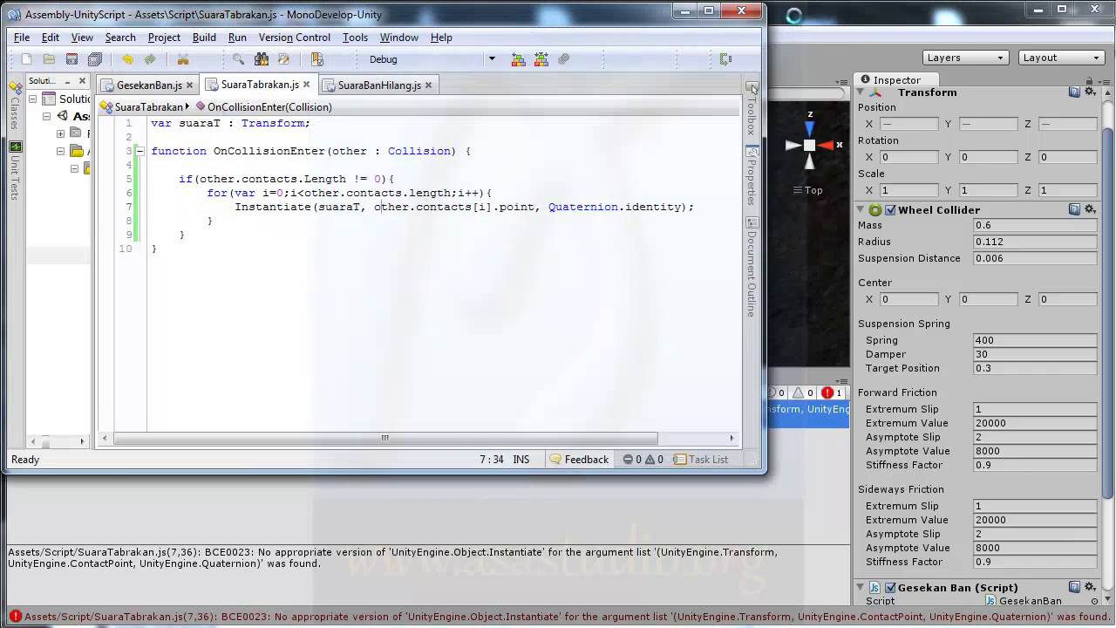
pyautogui.click(794, 16)
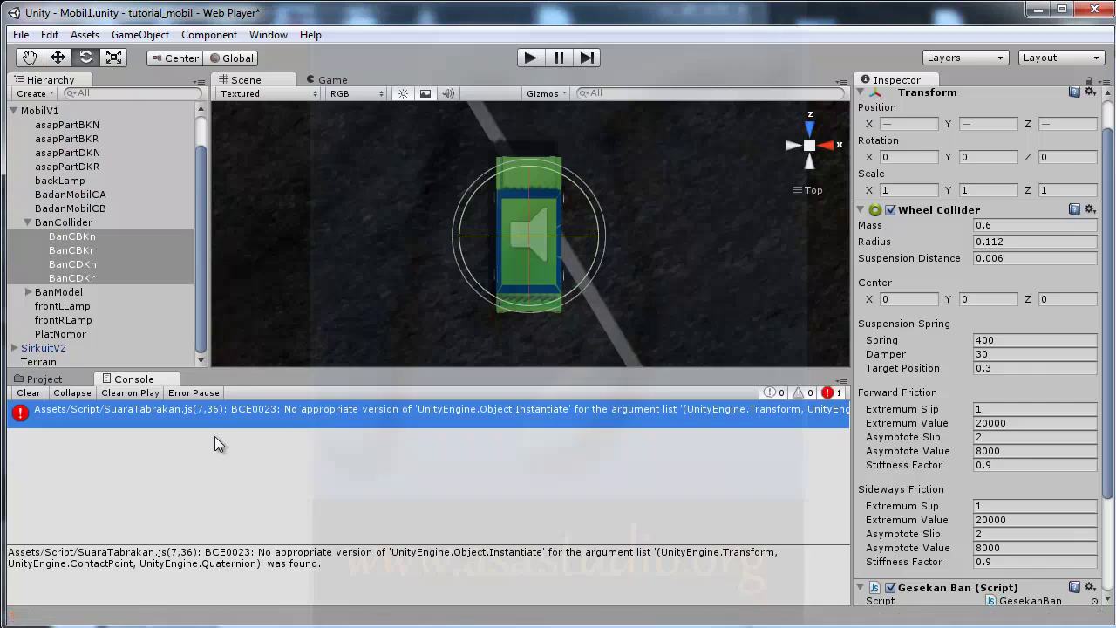
# Run the game with the fixed script, drive the car so SuaraBan clones spawn, then stop
pyautogui.click(526, 59)
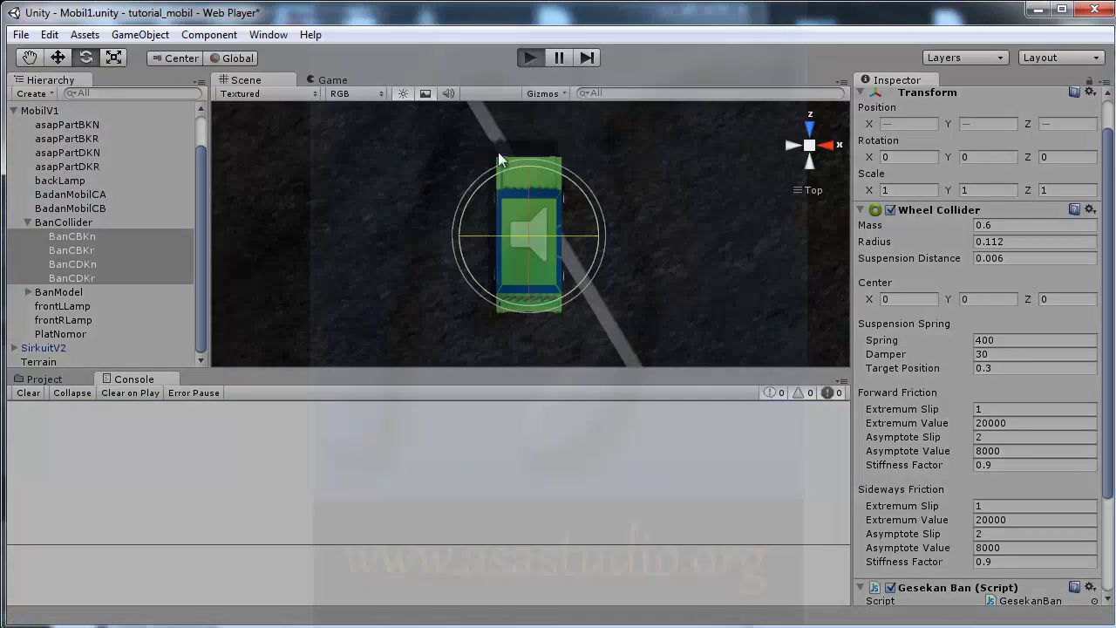
pyautogui.press('Up')
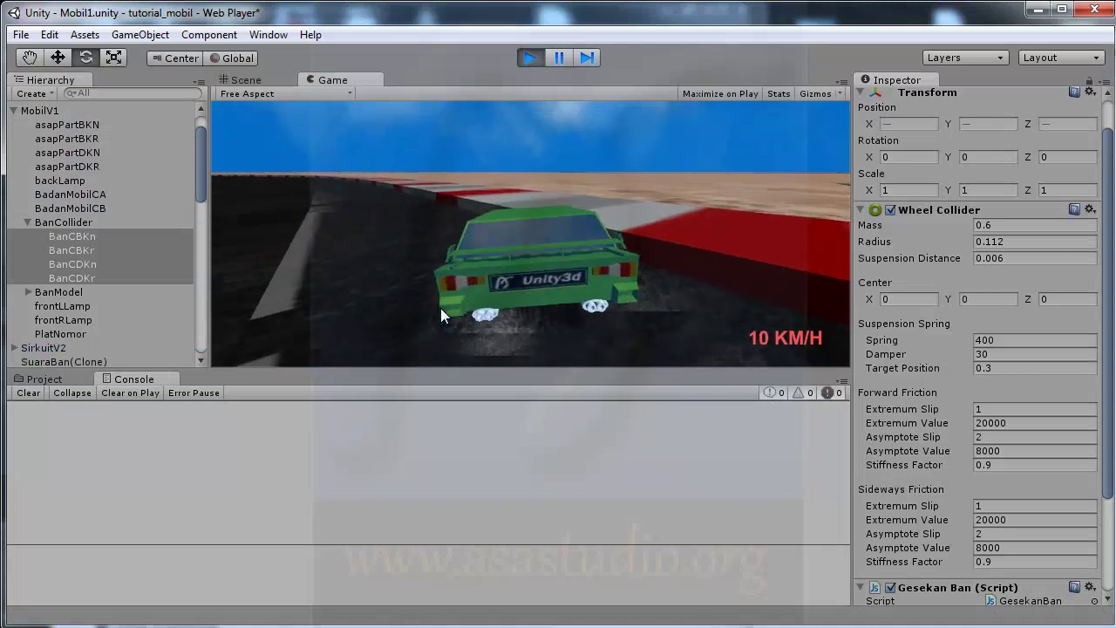
pyautogui.press('Down')
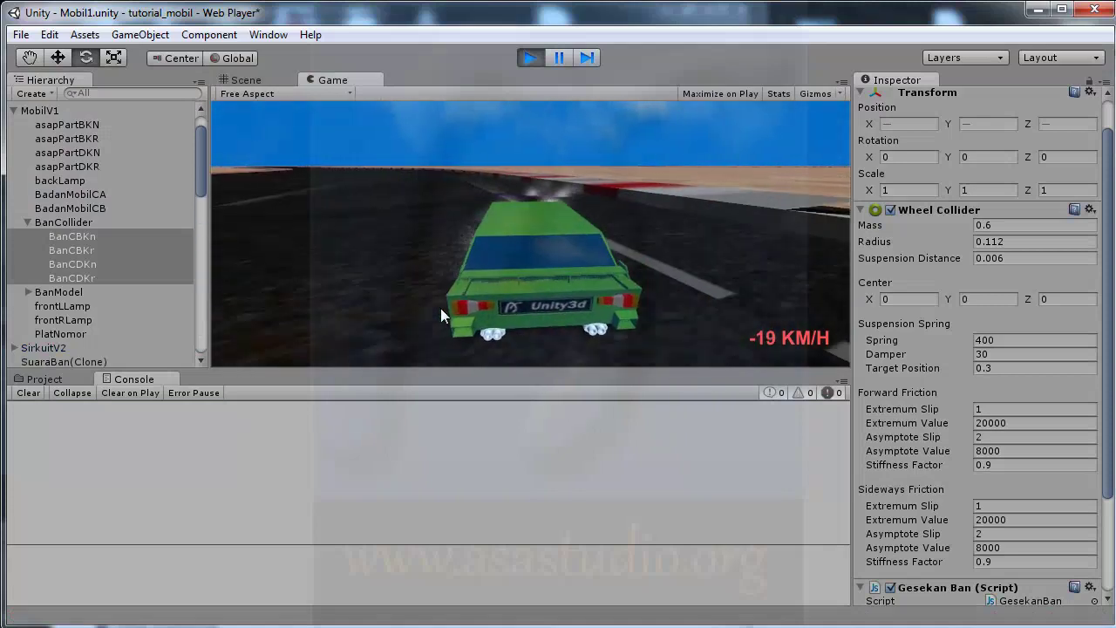
pyautogui.press('Up')
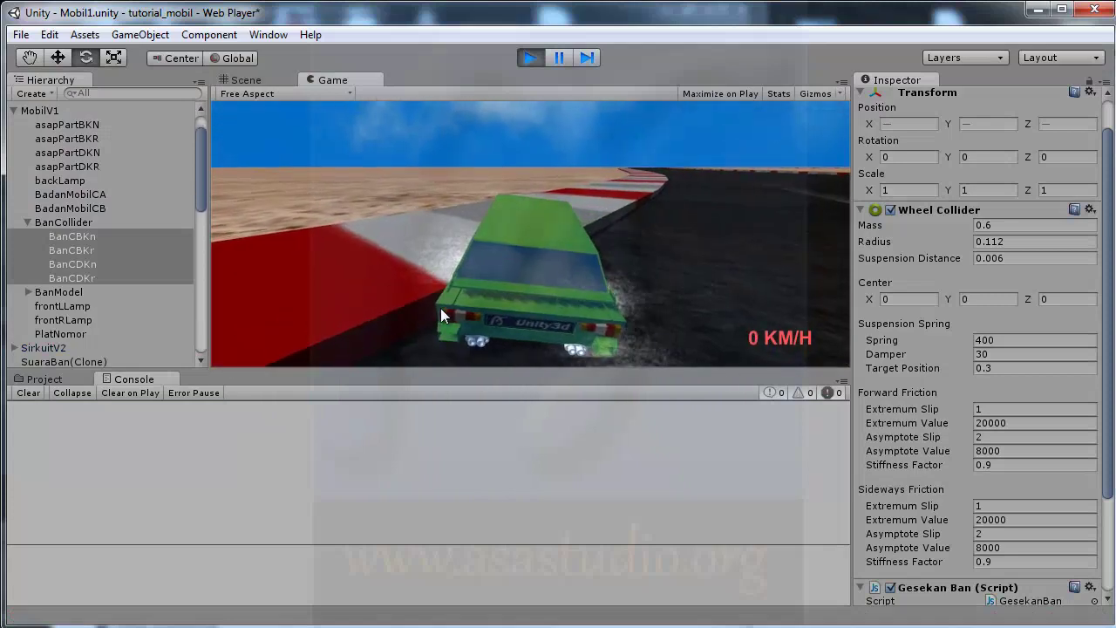
pyautogui.press('Down')
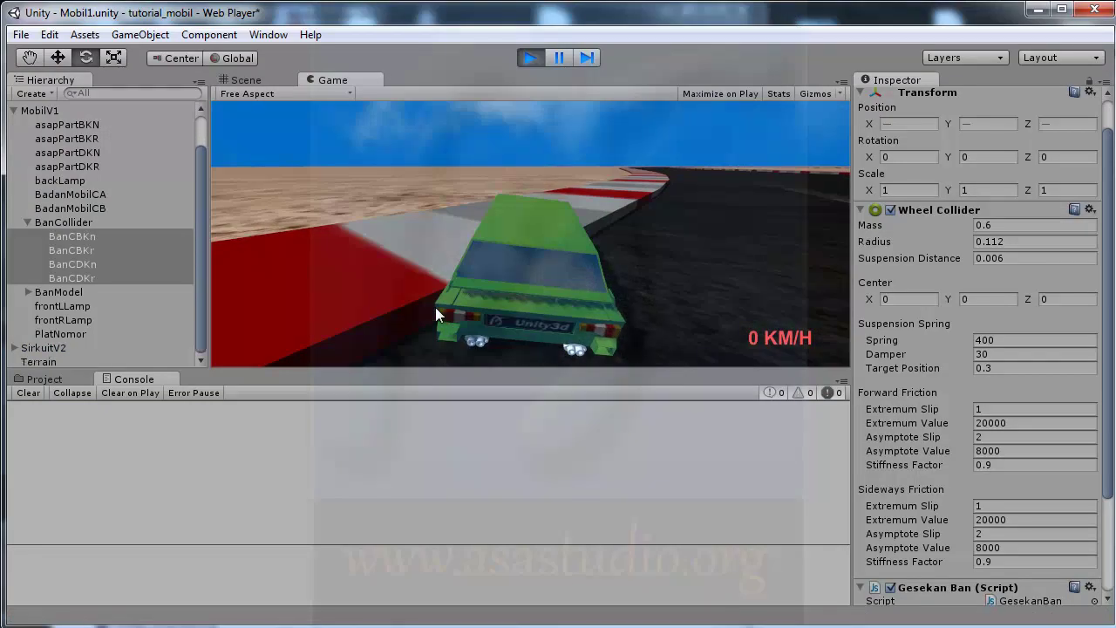
pyautogui.press('Up')
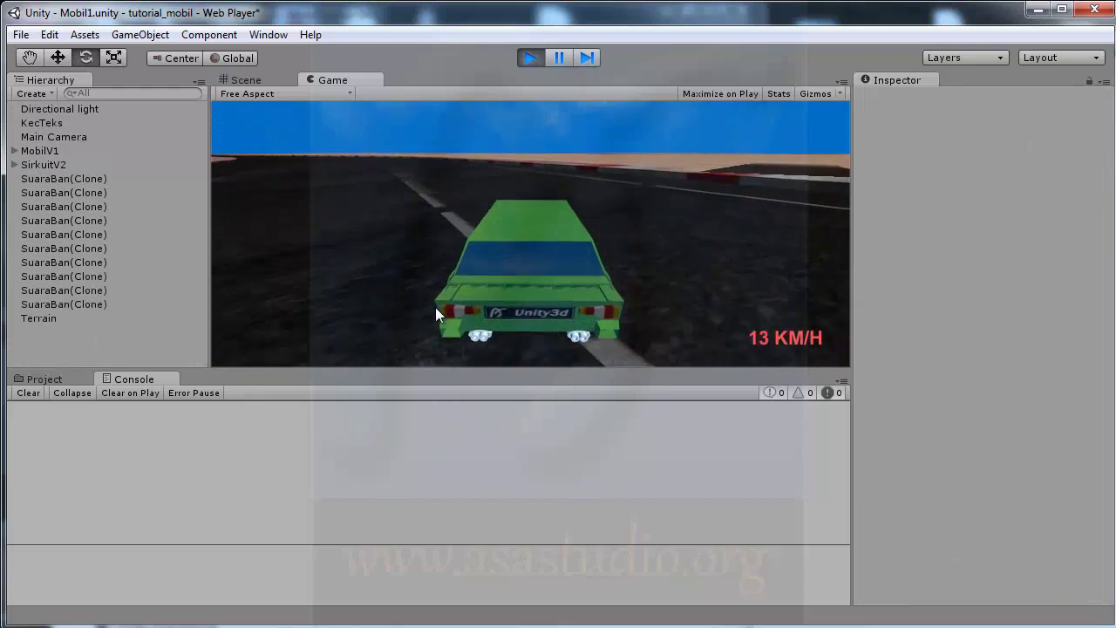
pyautogui.press('Down')
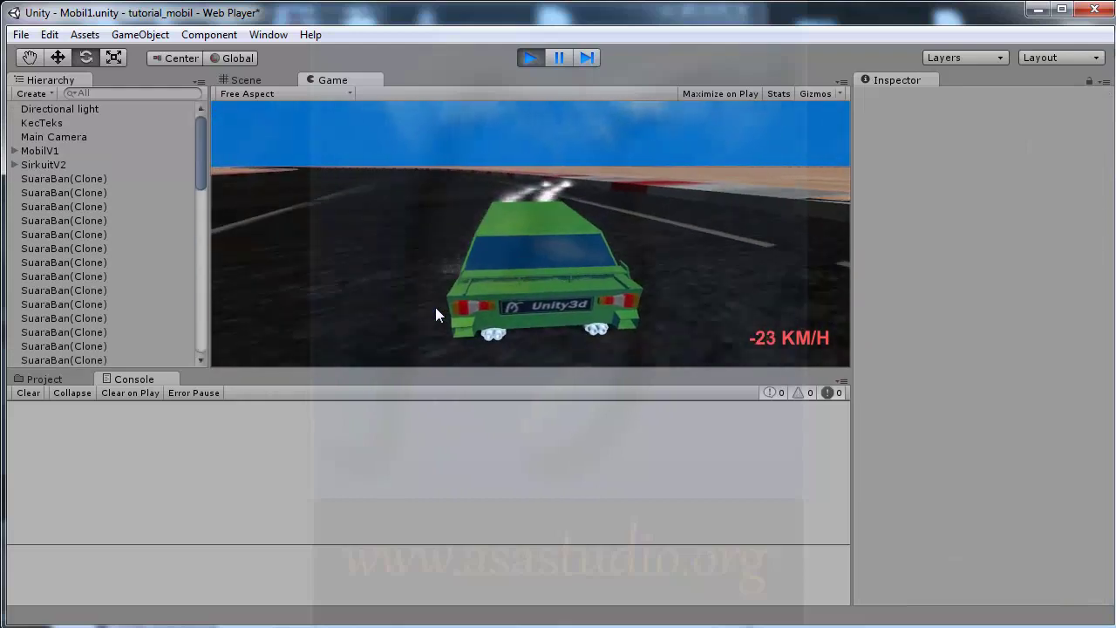
pyautogui.press('Up')
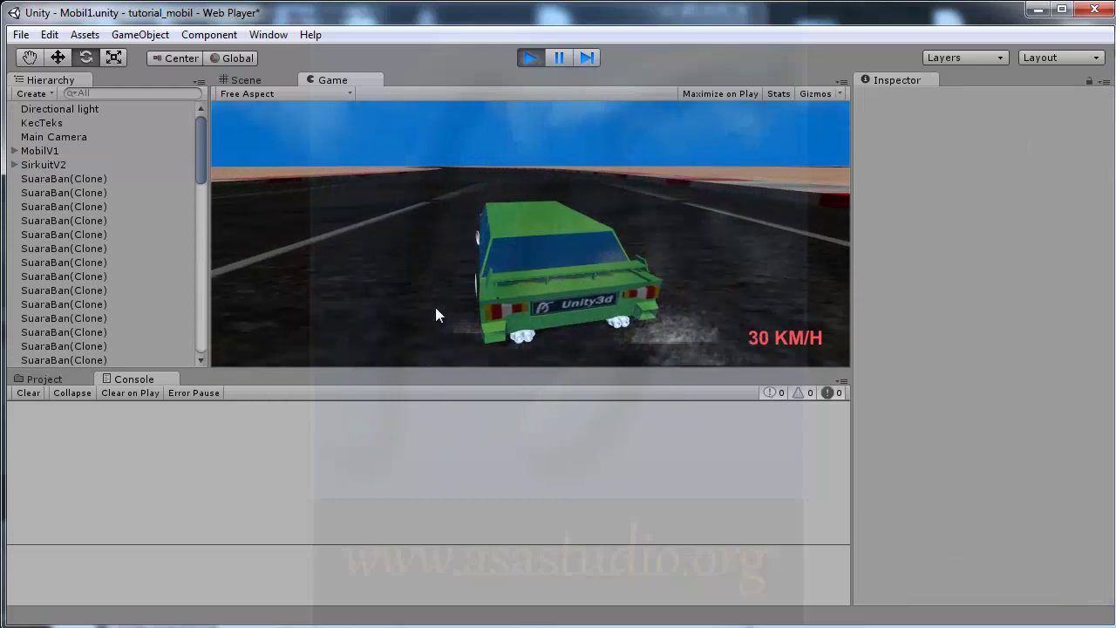
pyautogui.press('Right')
pyautogui.press('Left')
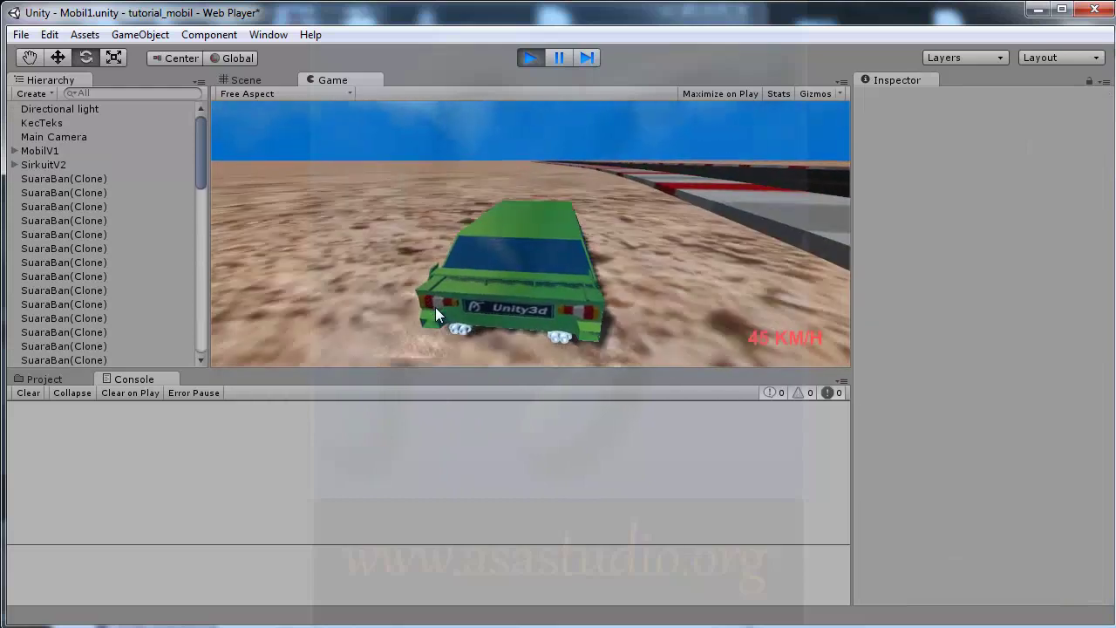
pyautogui.press('Right')
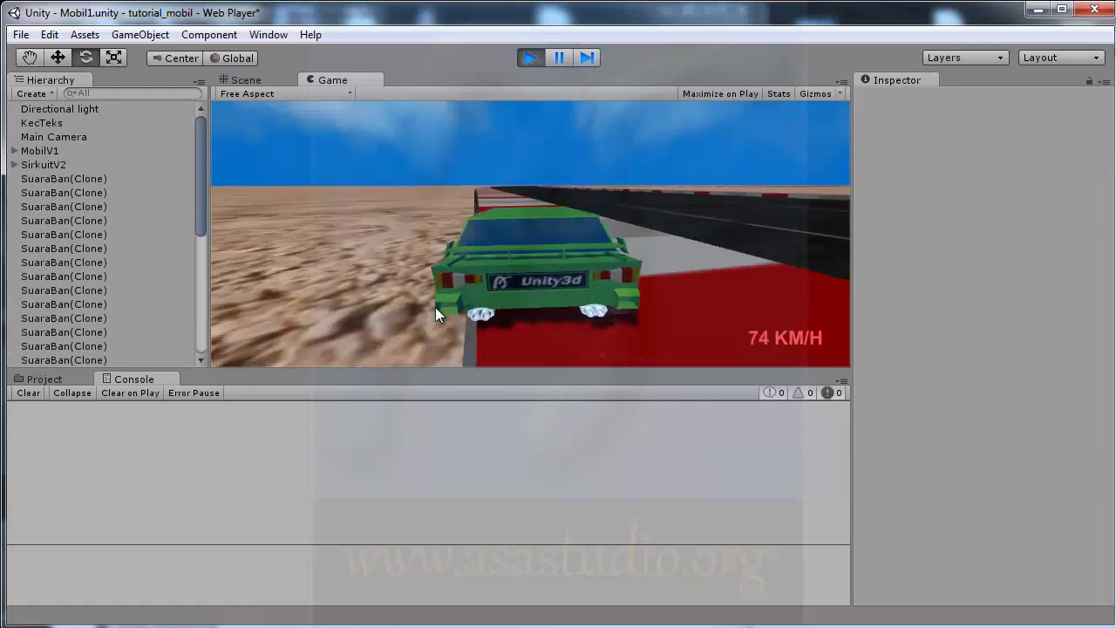
pyautogui.press('Right')
pyautogui.press('Right')
pyautogui.press('Left')
pyautogui.press('Up')
pyautogui.press('Right')
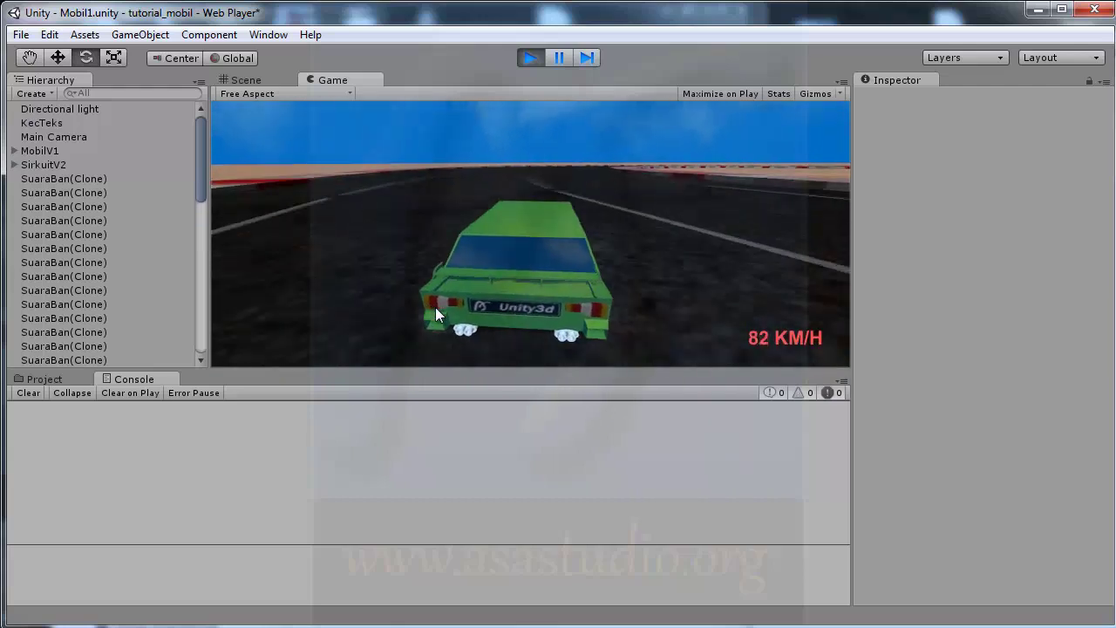
pyautogui.press('Left')
pyautogui.press('Down')
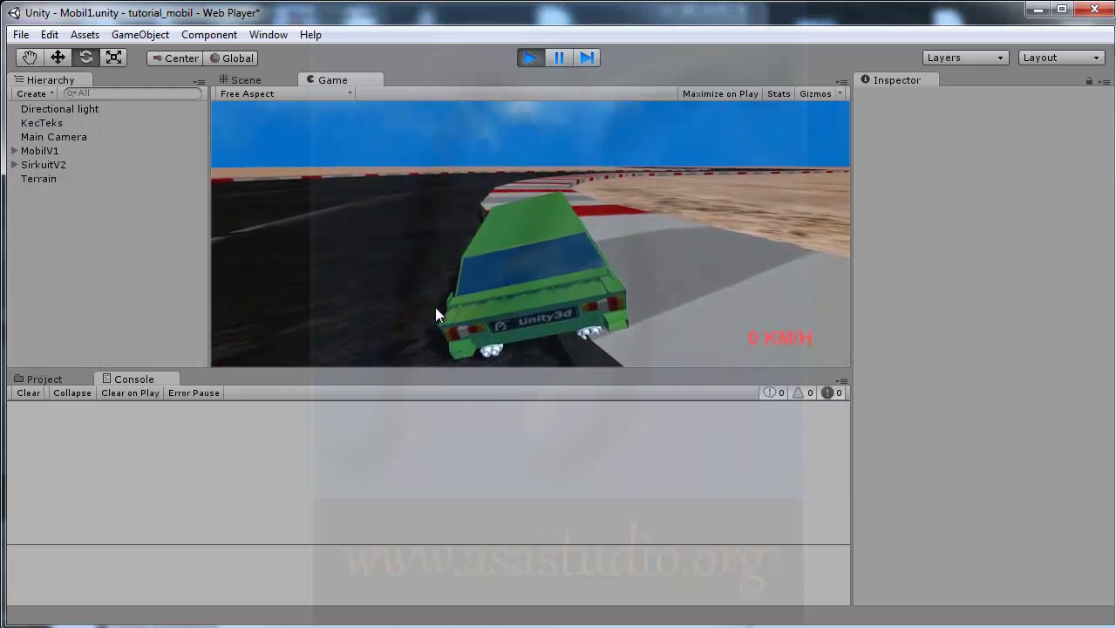
pyautogui.press('Up')
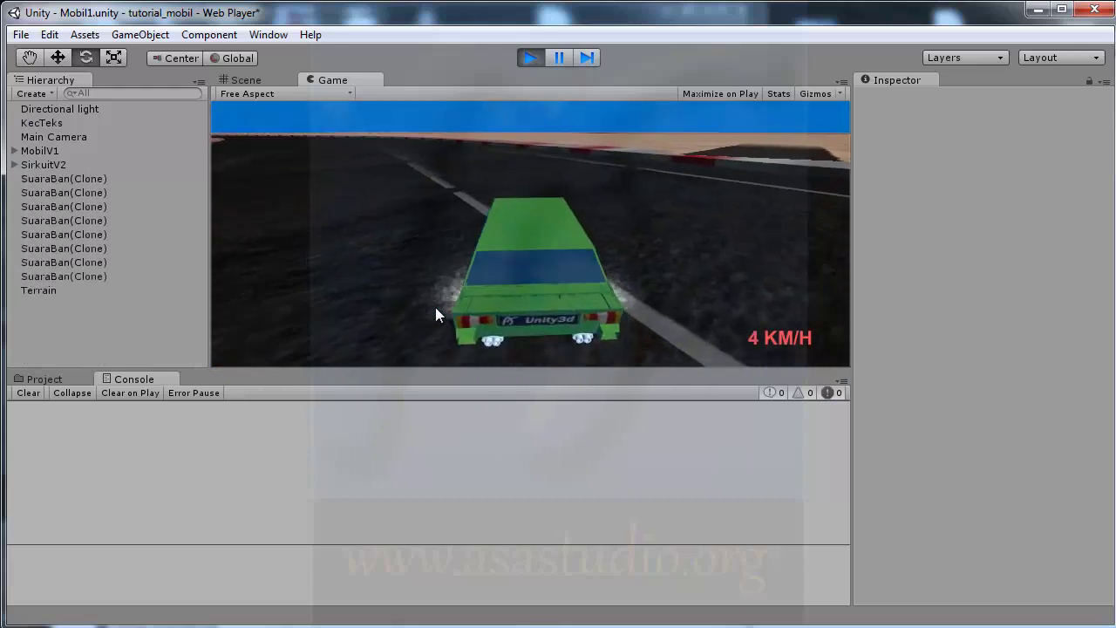
pyautogui.press('Up')
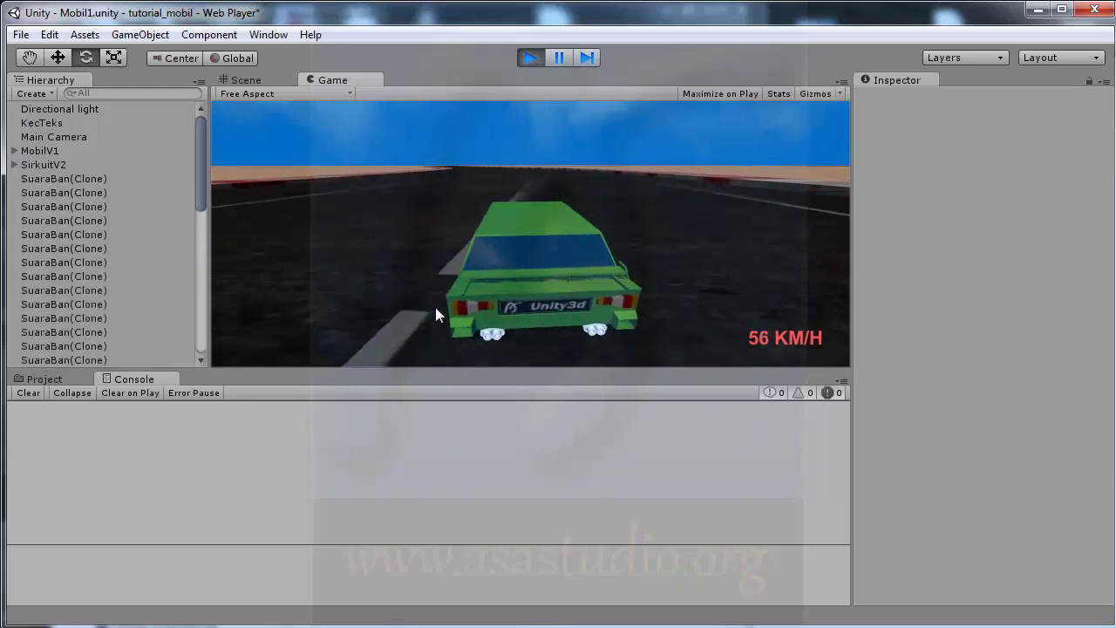
pyautogui.press('Up')
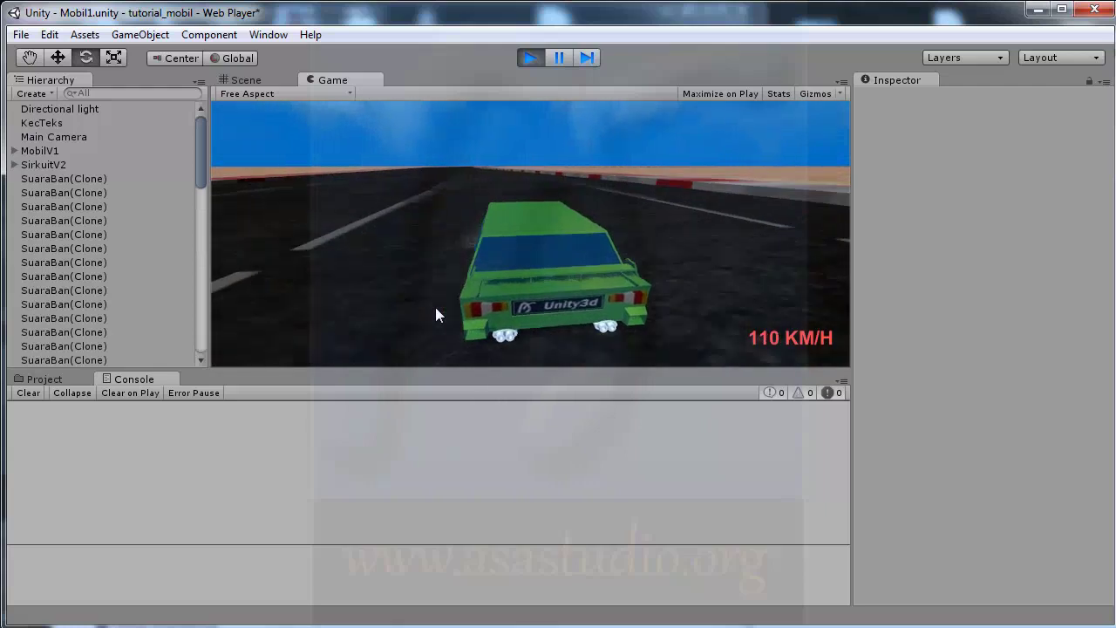
pyautogui.press('Up')
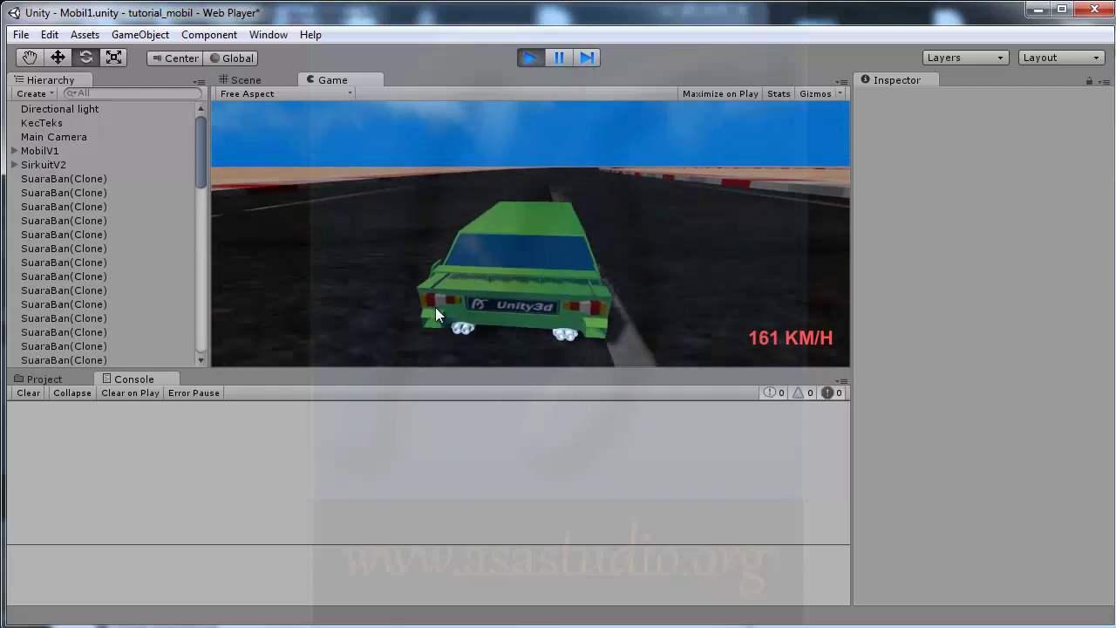
pyautogui.press('Right')
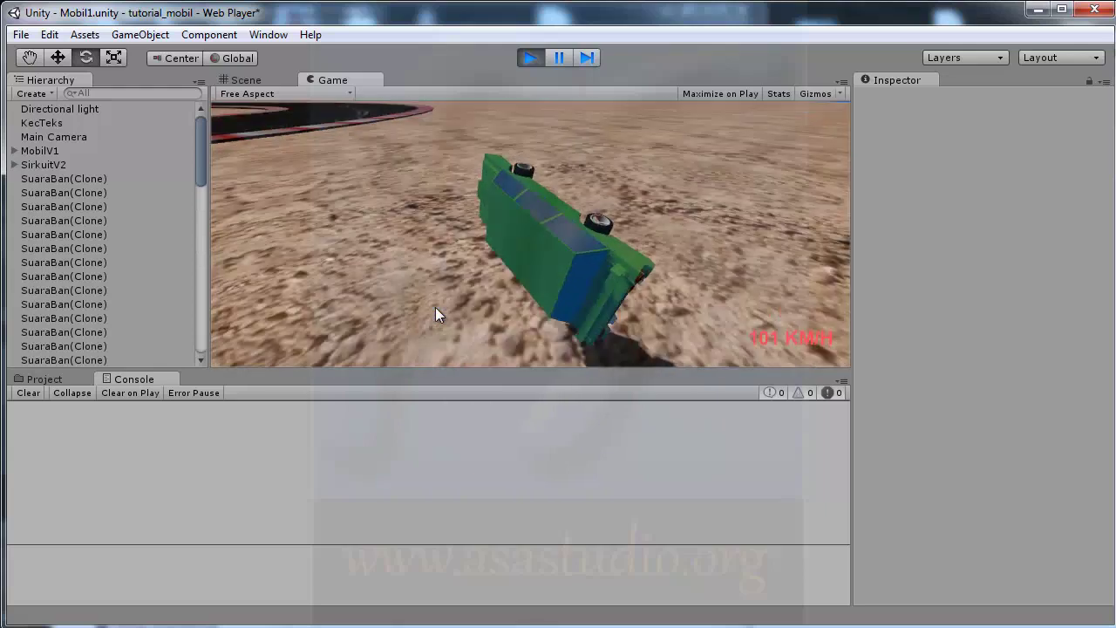
pyautogui.press('Down')
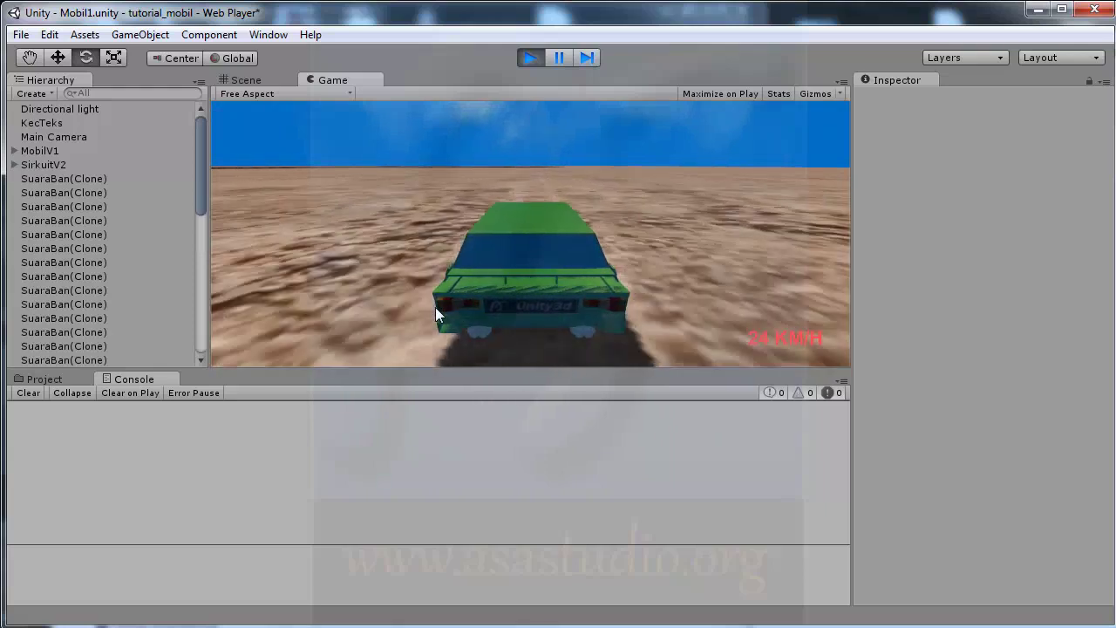
pyautogui.press('Right')
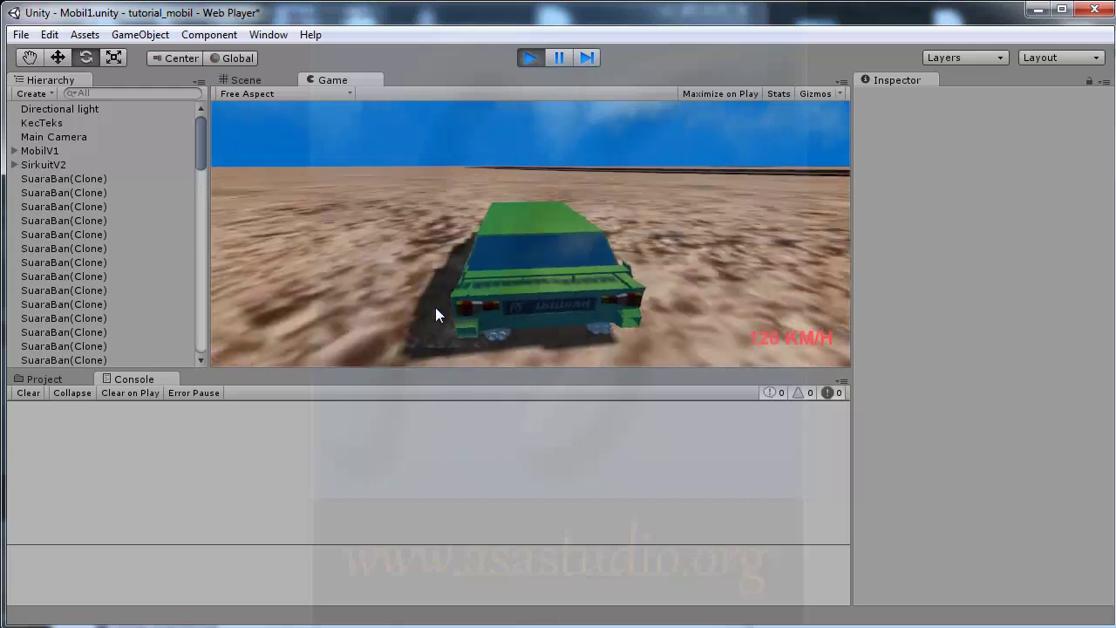
pyautogui.press('Left')
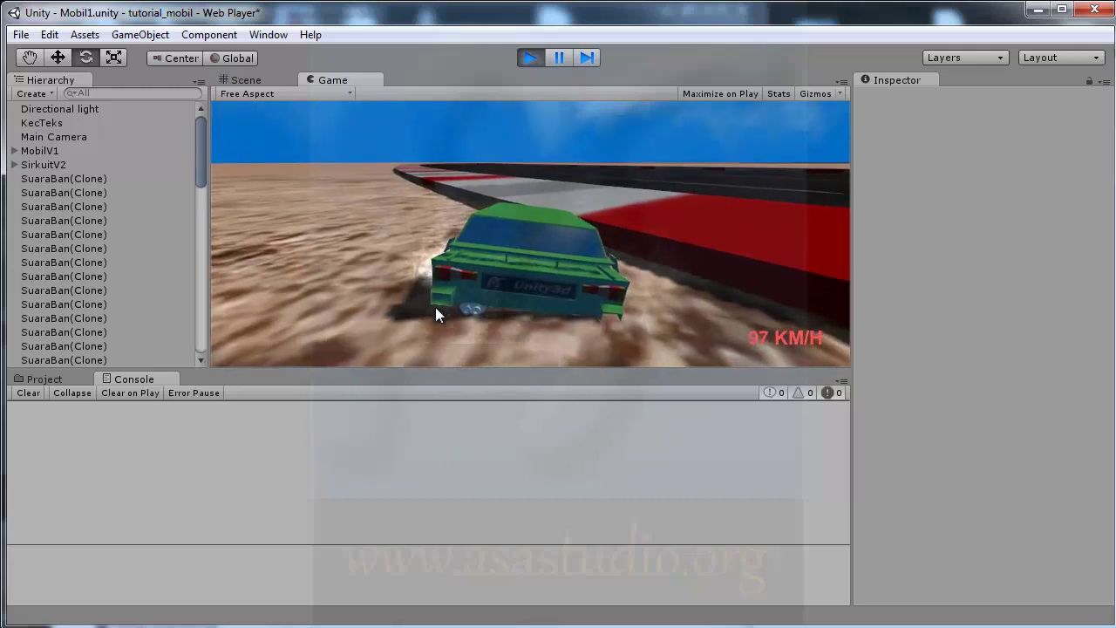
pyautogui.press('Down')
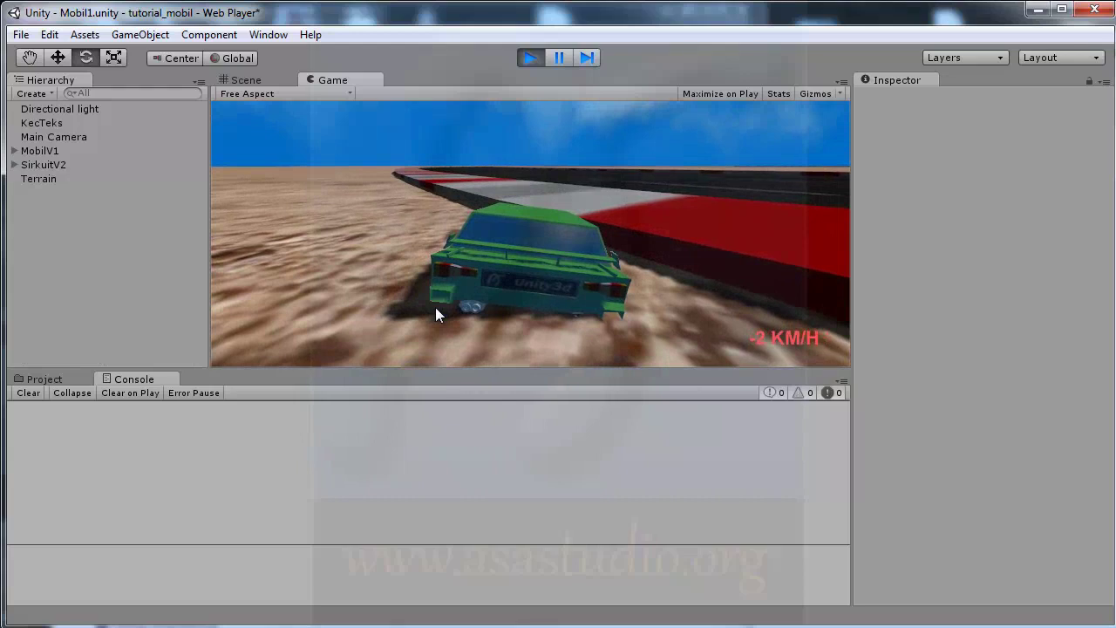
pyautogui.click(529, 57)
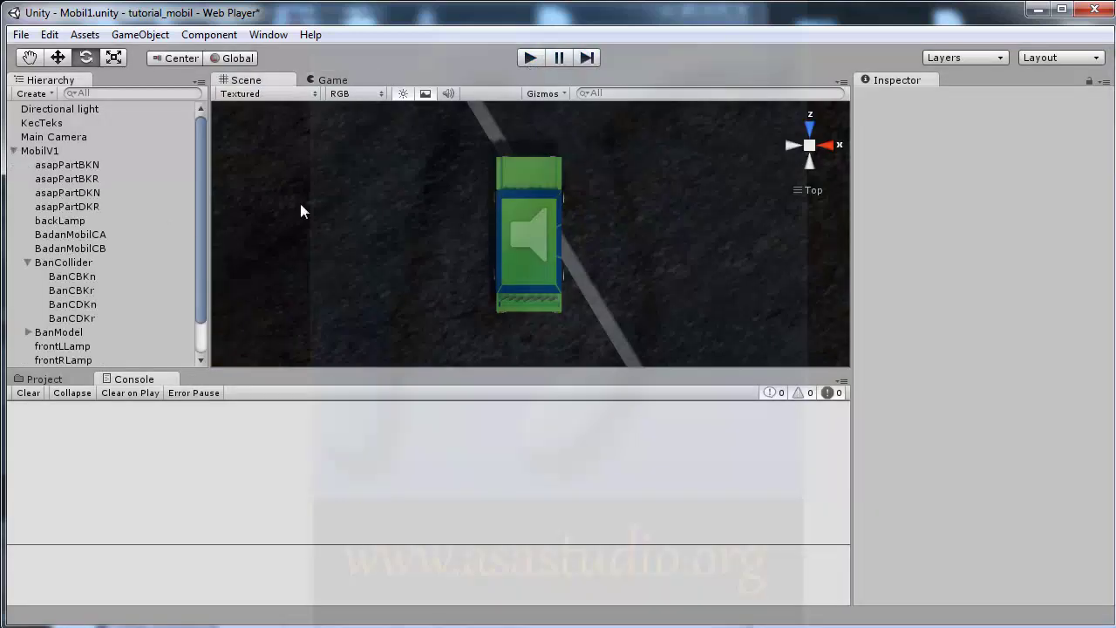
# Set Target Position to 0.1 on wheel colliders BanCBKn through BanCDKr, then start the game
pyautogui.scroll(-1, 199, 229)
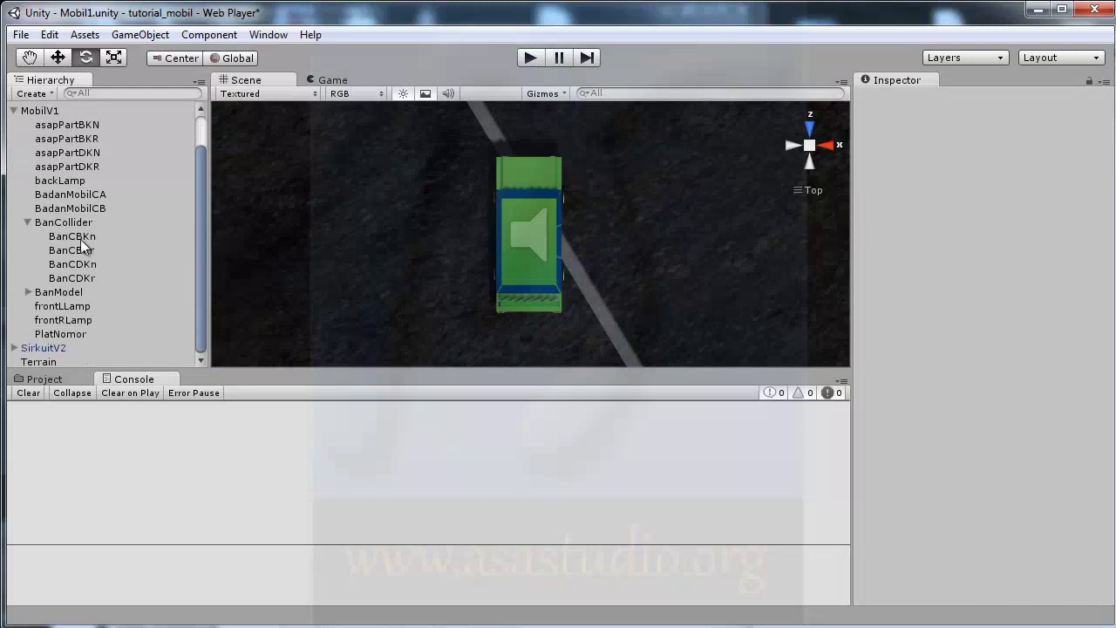
pyautogui.click(78, 235)
pyautogui.keyDown('shift'); pyautogui.click(82, 275); pyautogui.keyUp('shift')
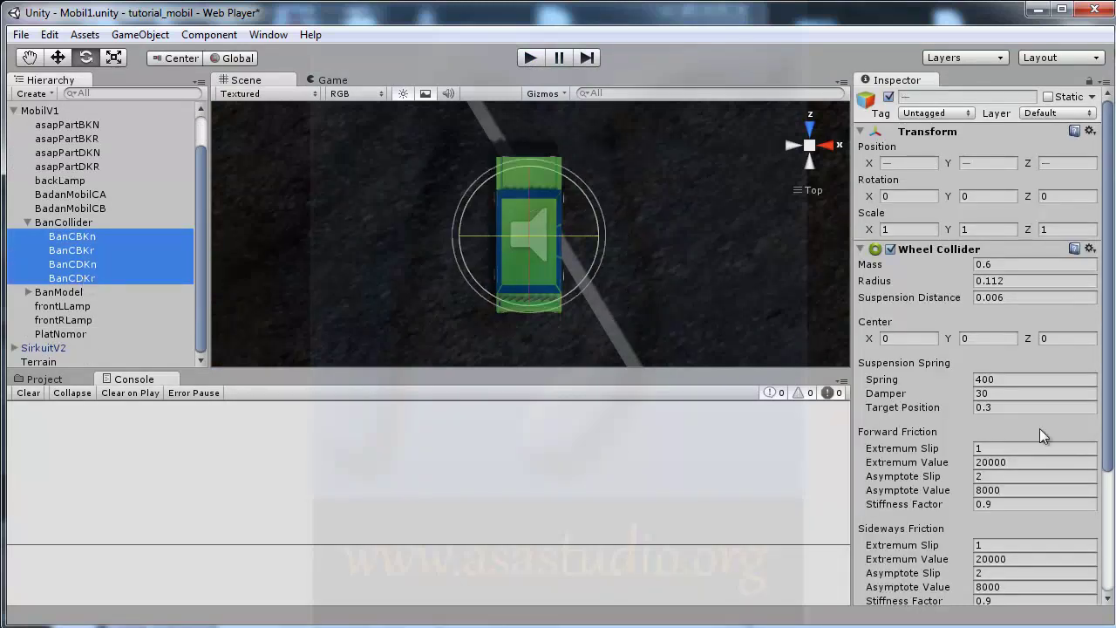
pyautogui.moveTo(1112, 352); pyautogui.dragTo(1113, 454)
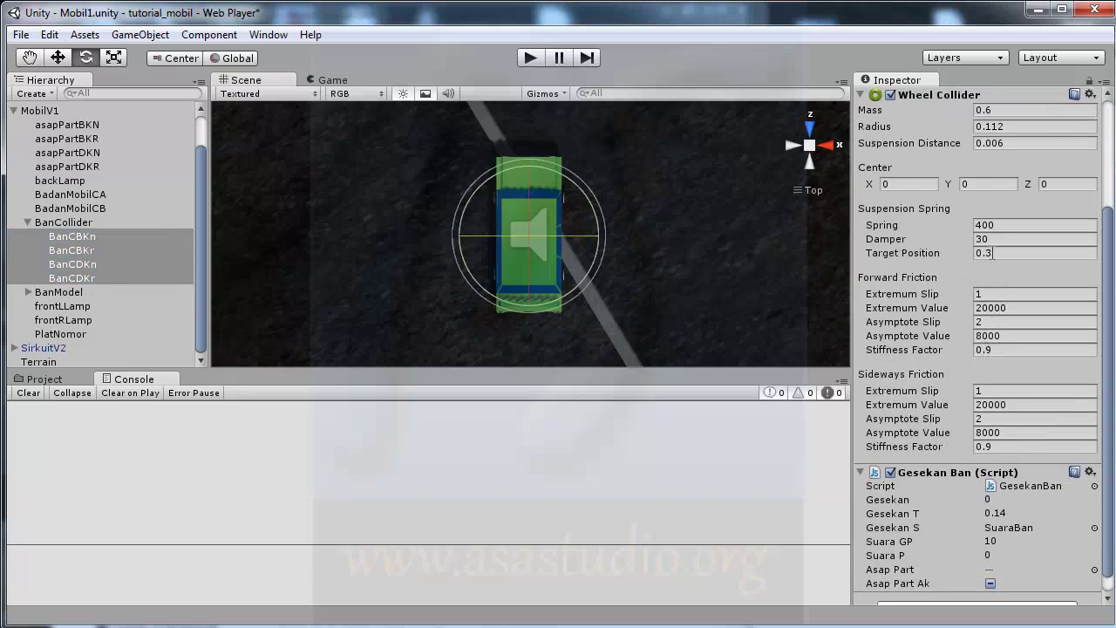
pyautogui.click(1010, 252)
pyautogui.click(530, 58)
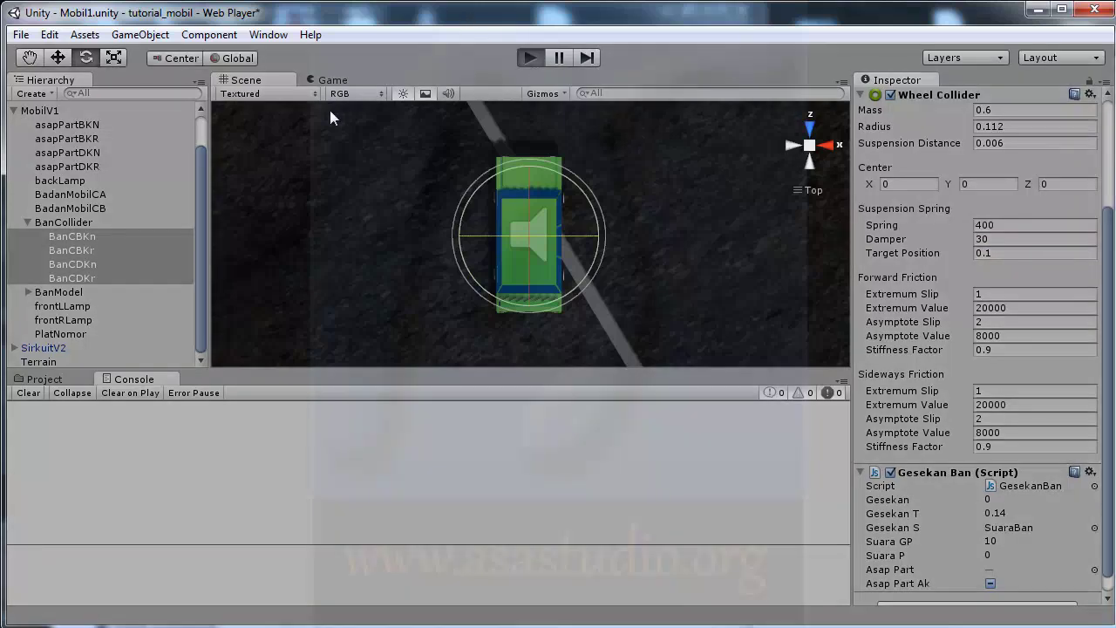
# Drive forward, reverse, skid with space and turn to test the 0.1 suspension
pyautogui.press('Up')
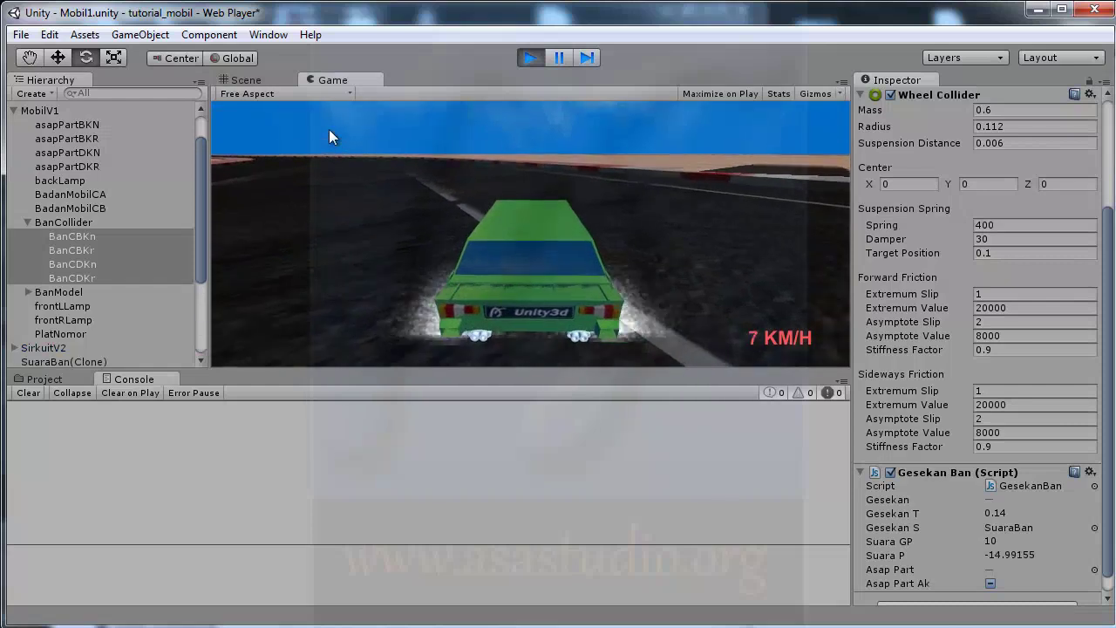
pyautogui.press('Down')
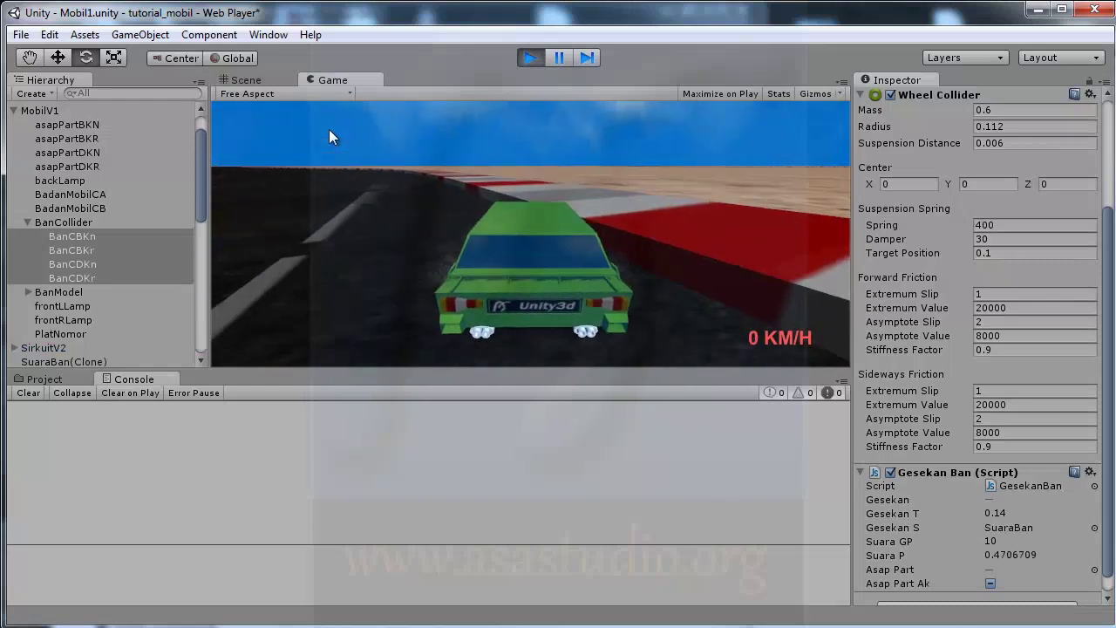
pyautogui.press('Down')
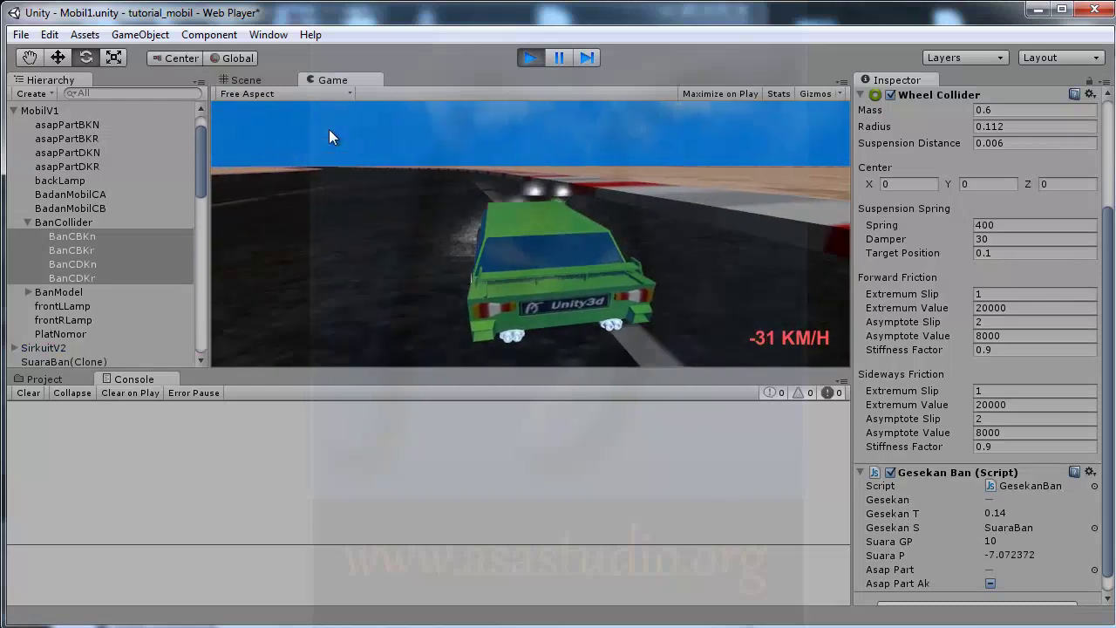
pyautogui.press('Up')
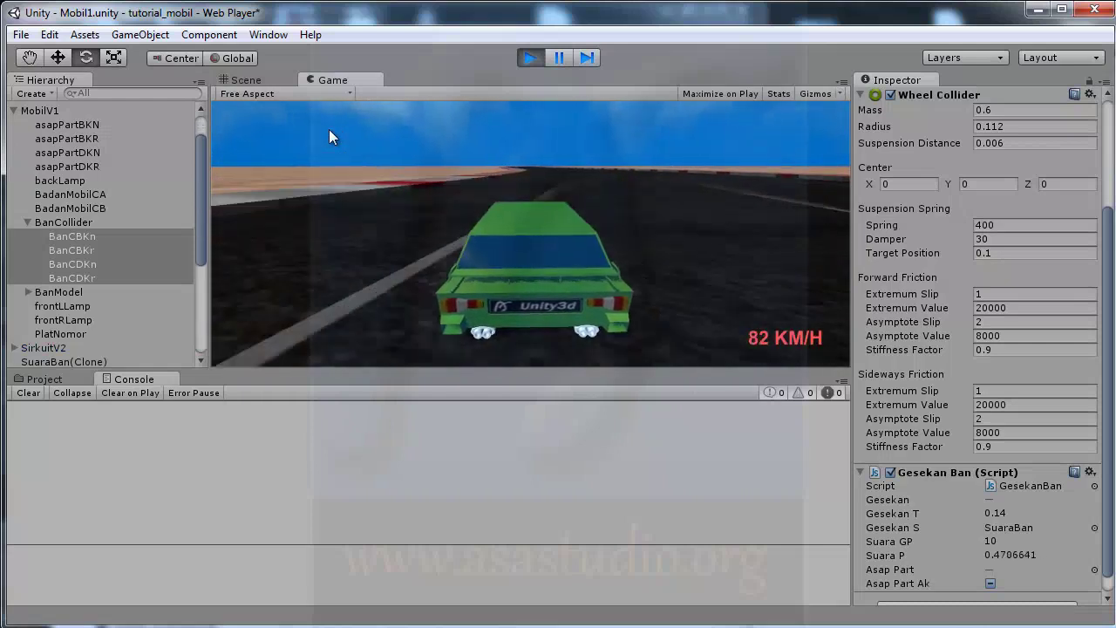
pyautogui.press('Right')
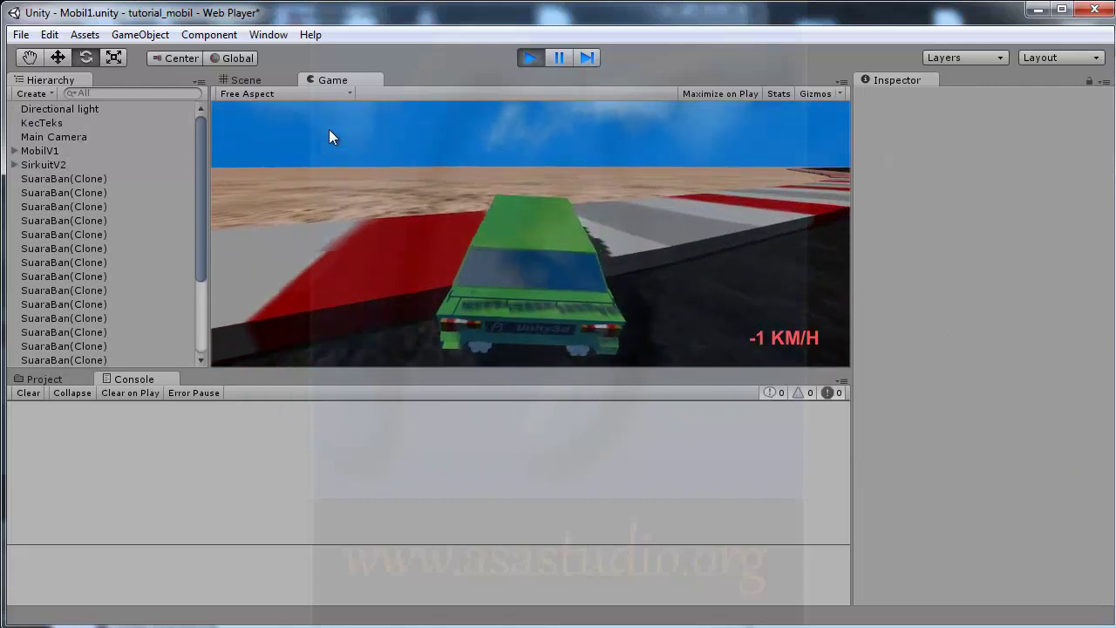
pyautogui.press('Up')
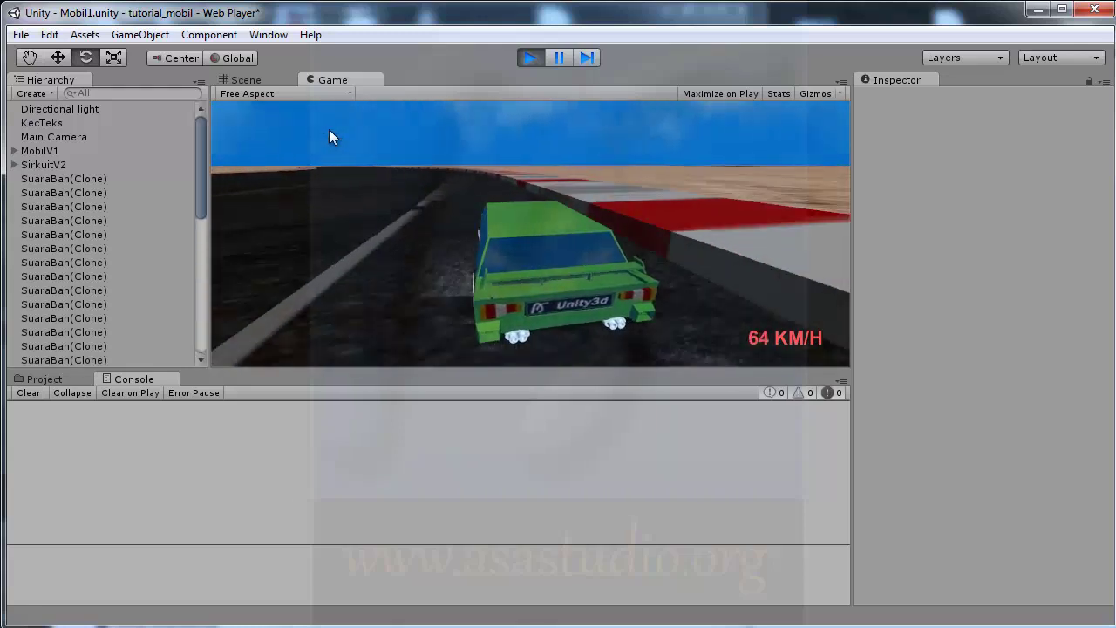
pyautogui.press('space')
pyautogui.press('Down')
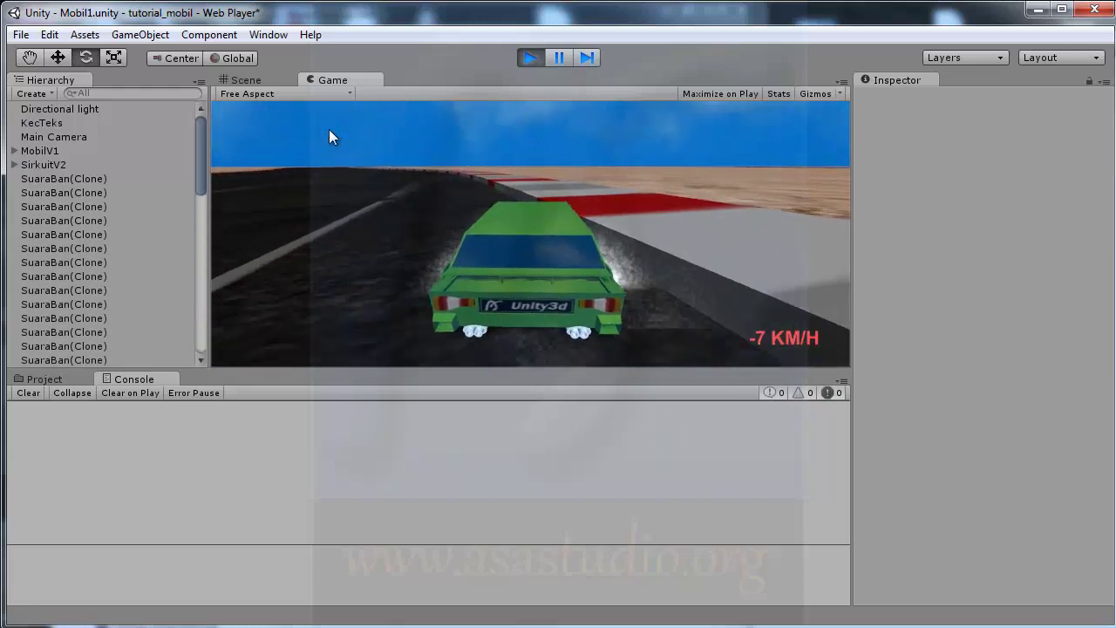
pyautogui.press('Up')
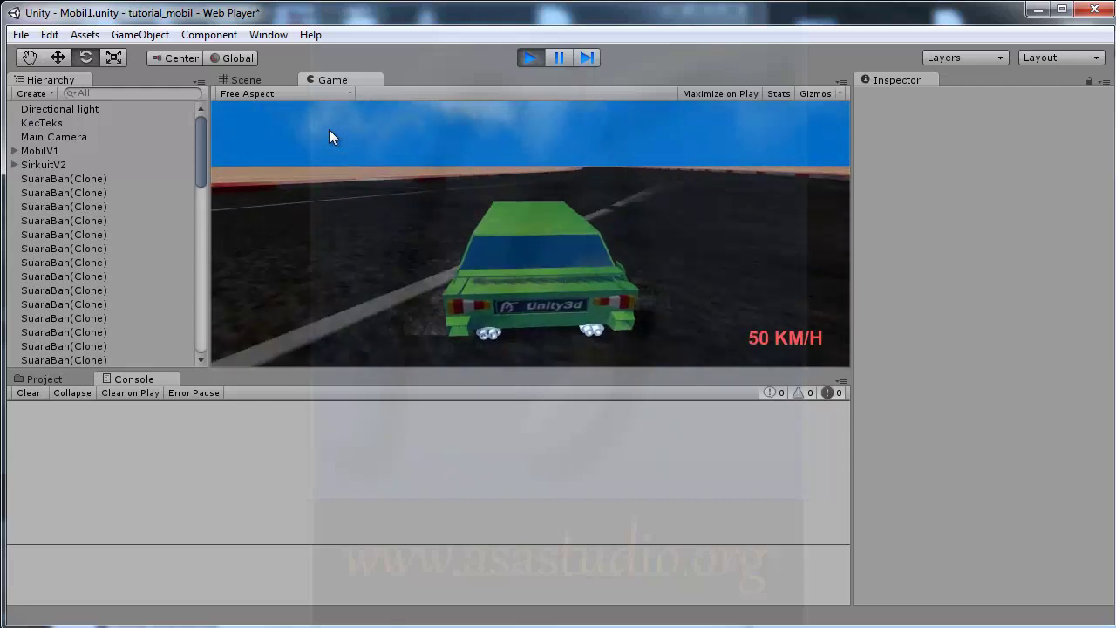
pyautogui.press('Left')
pyautogui.press('Right')
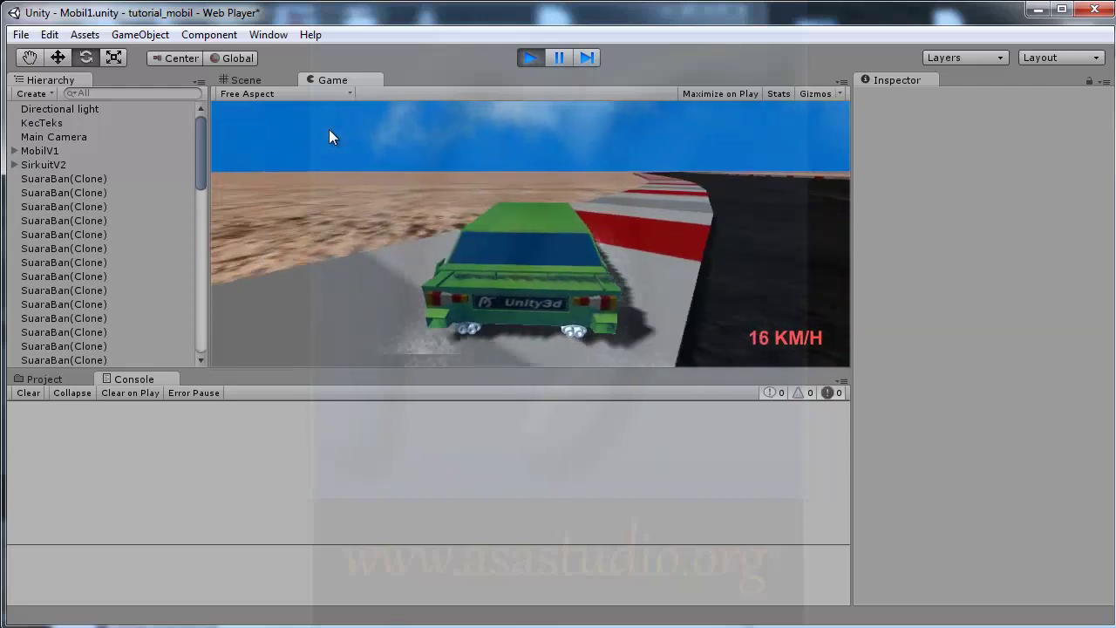
pyautogui.press('Down')
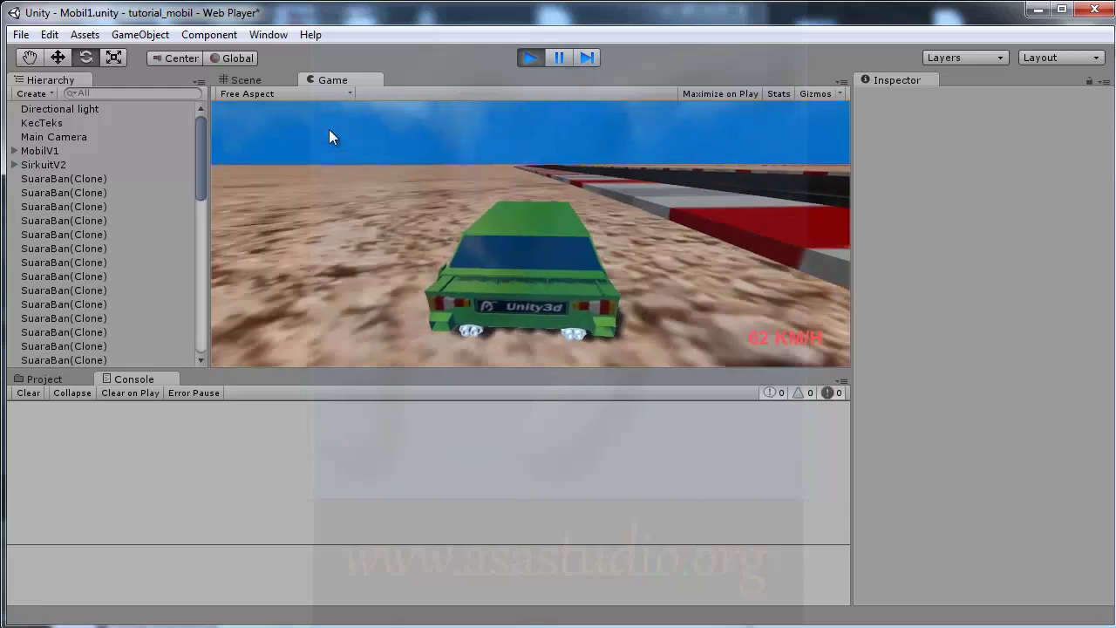
pyautogui.press('Down')
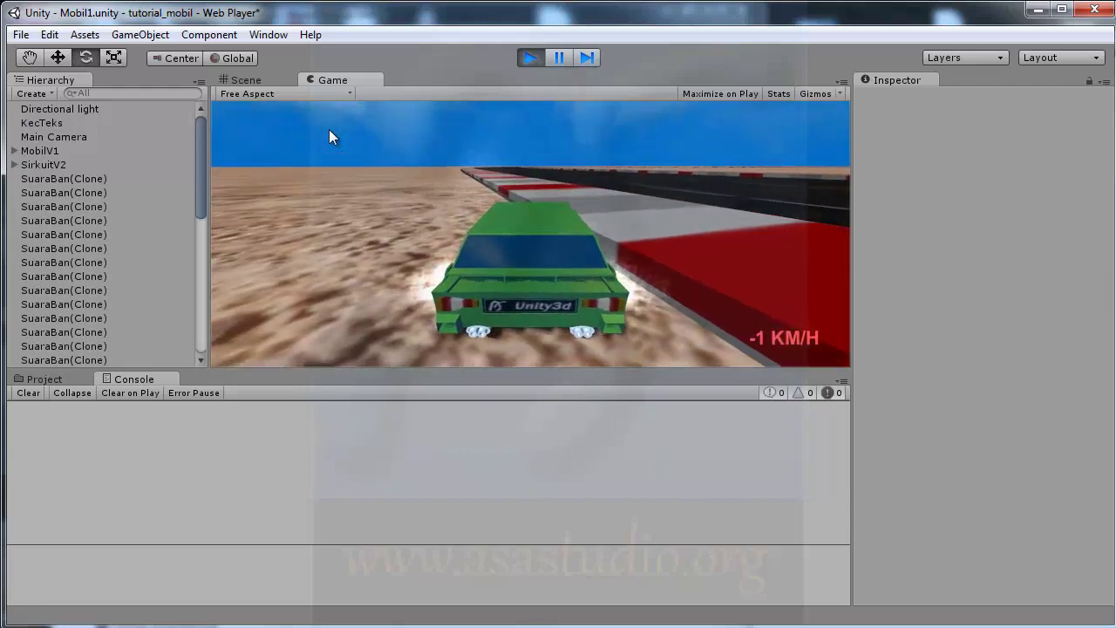